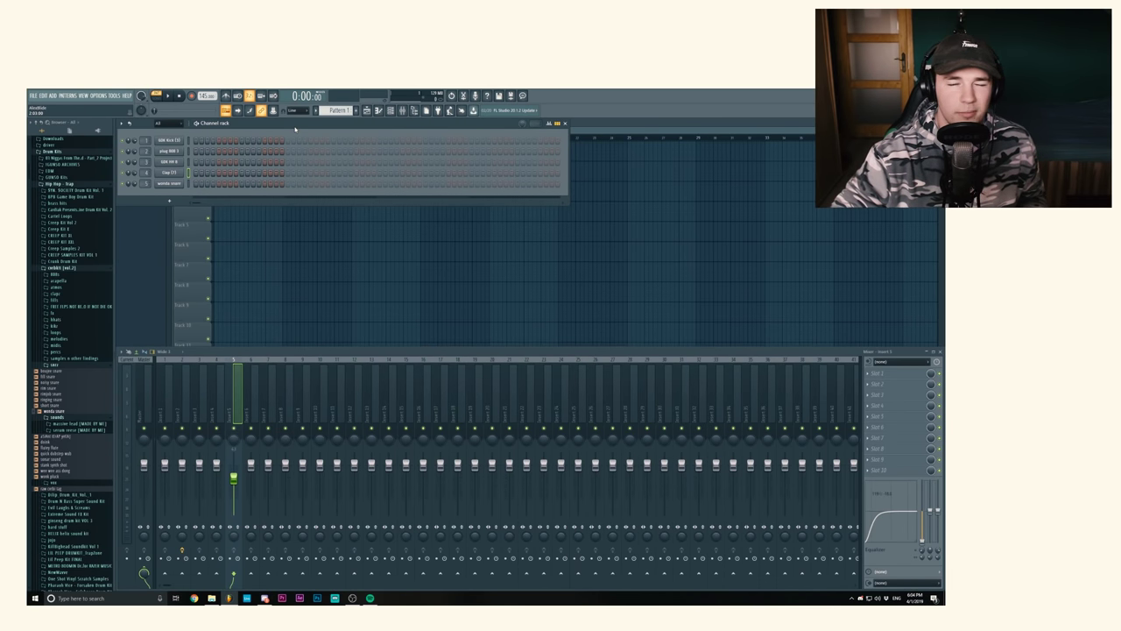
Preview the kick, 808 and hi-hat samples loaded in the first three channels.
{"action": "left_click", "coordinate": [171, 140]}
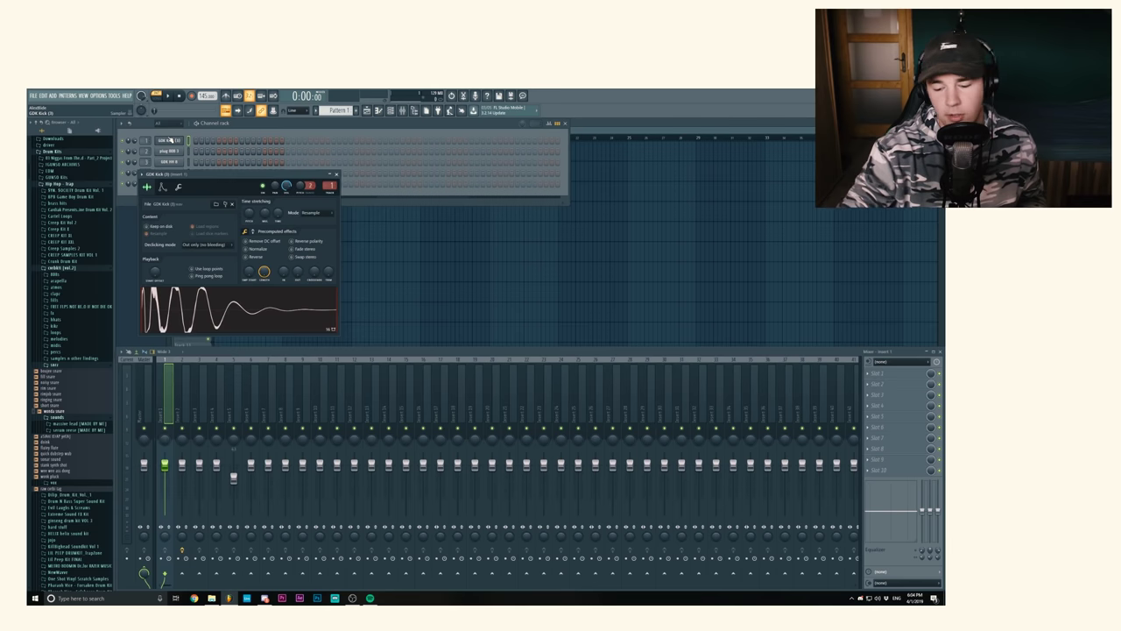
{"action": "left_click", "coordinate": [337, 174]}
{"action": "left_click", "coordinate": [171, 151]}
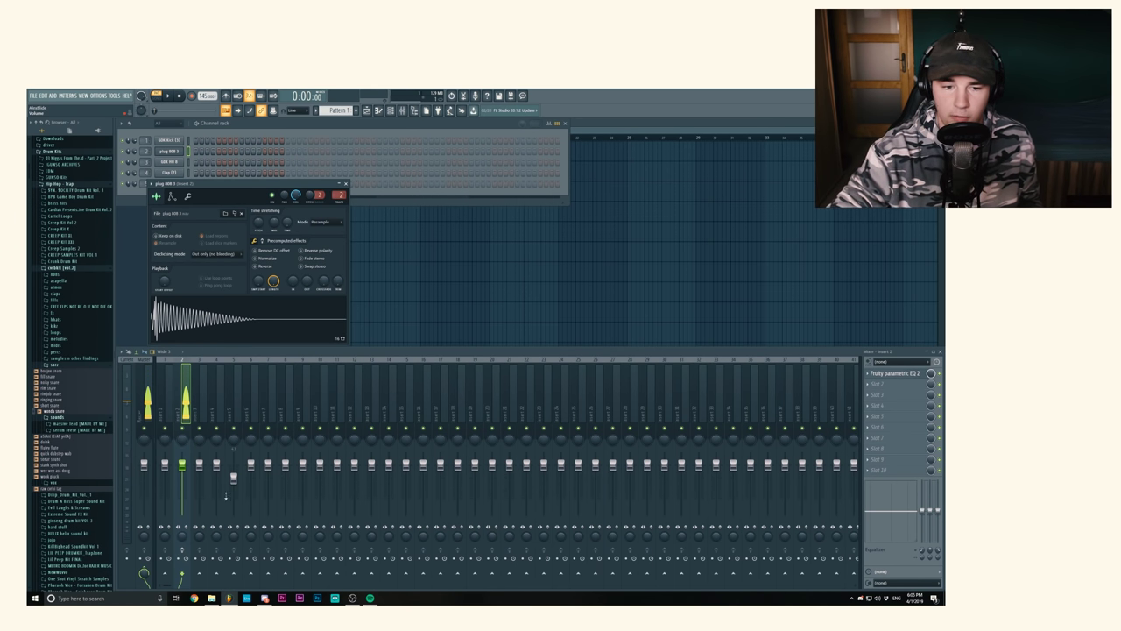
{"action": "key", "text": "F9"}
{"action": "left_click", "coordinate": [176, 164]}
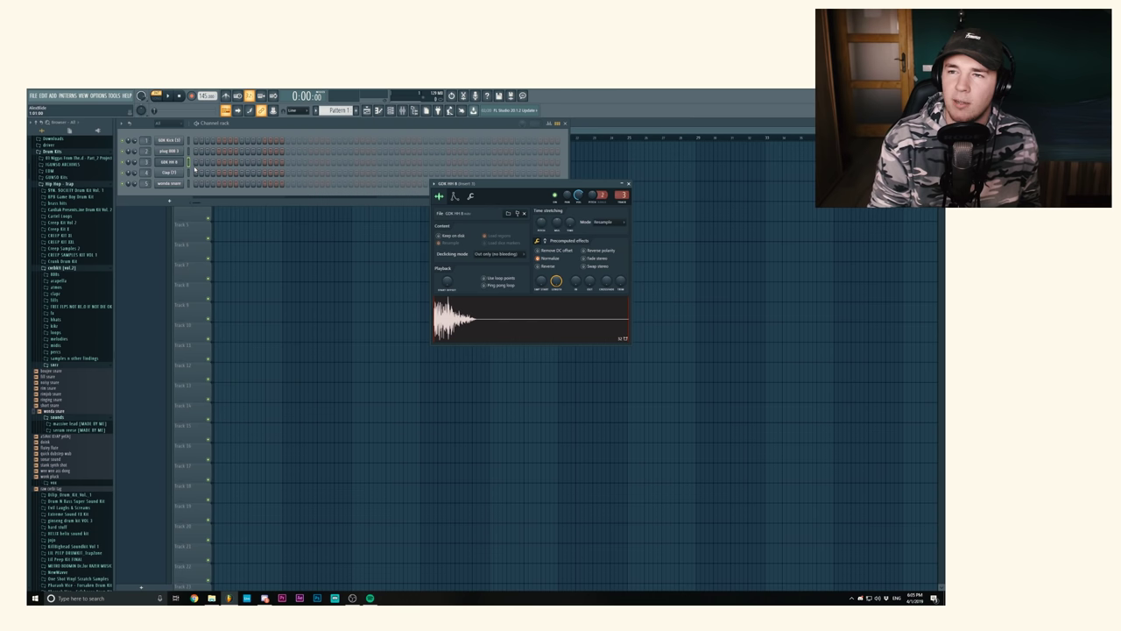
{"action": "key", "text": "z"}
{"action": "key", "text": "z"}
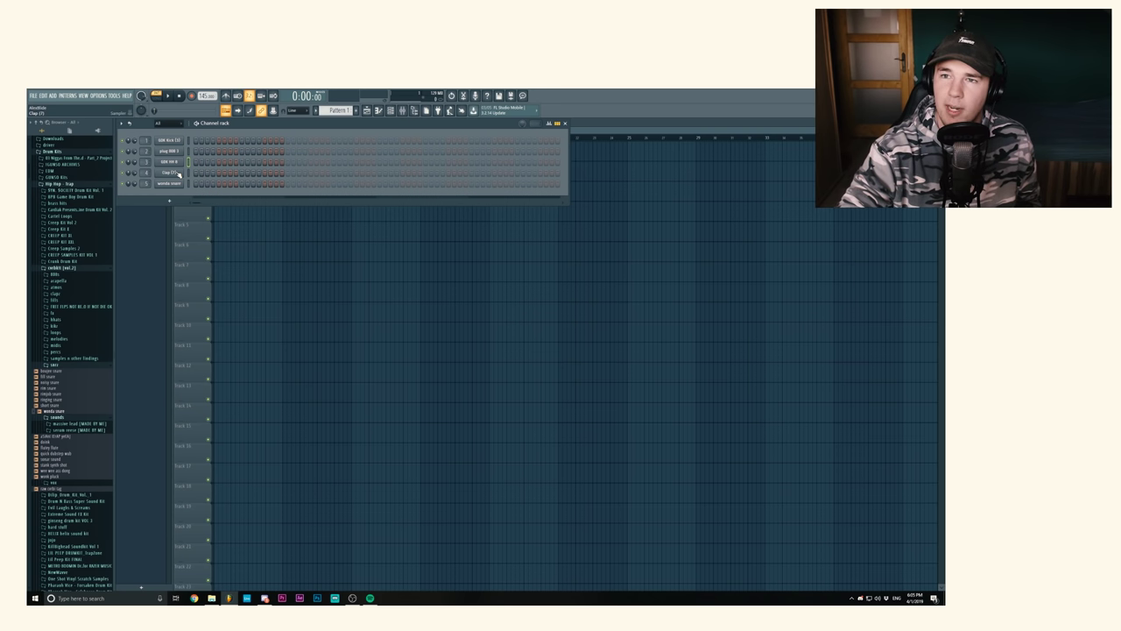
Preview the clap and wonda snare samples loaded in channels 4 and 5.
{"action": "left_click", "coordinate": [178, 174]}
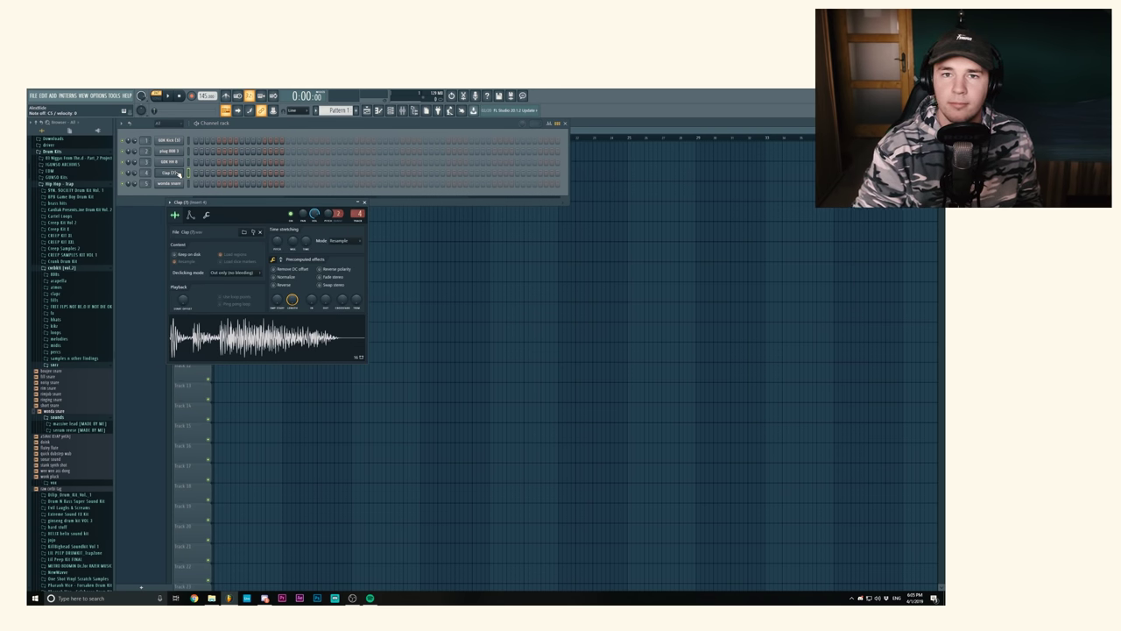
{"action": "key", "text": "Escape"}
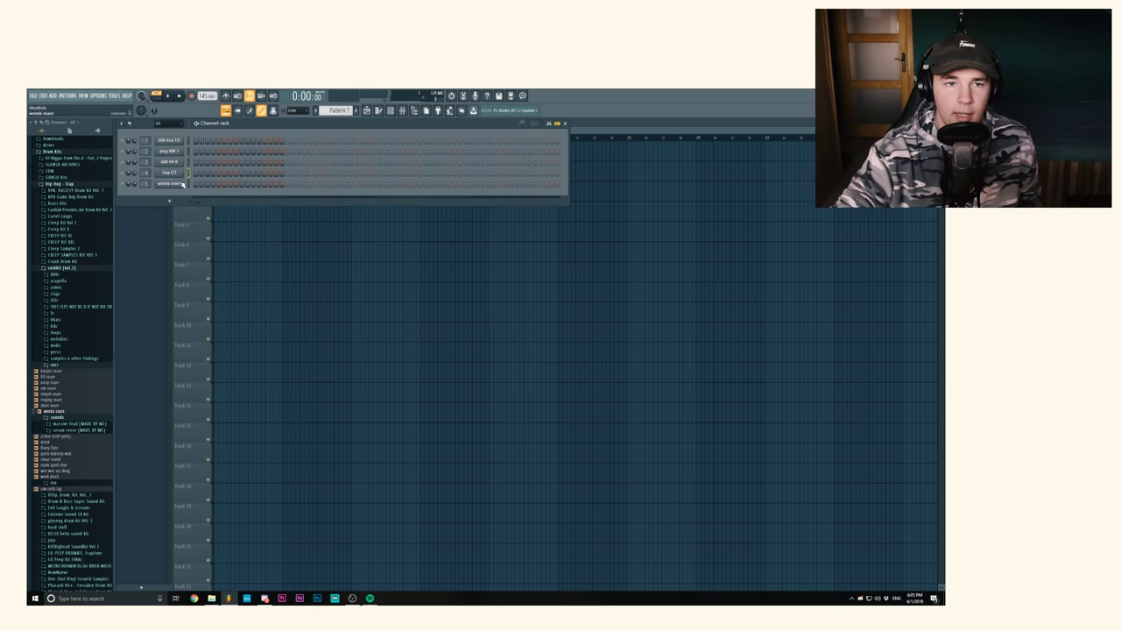
{"action": "left_click", "coordinate": [180, 185]}
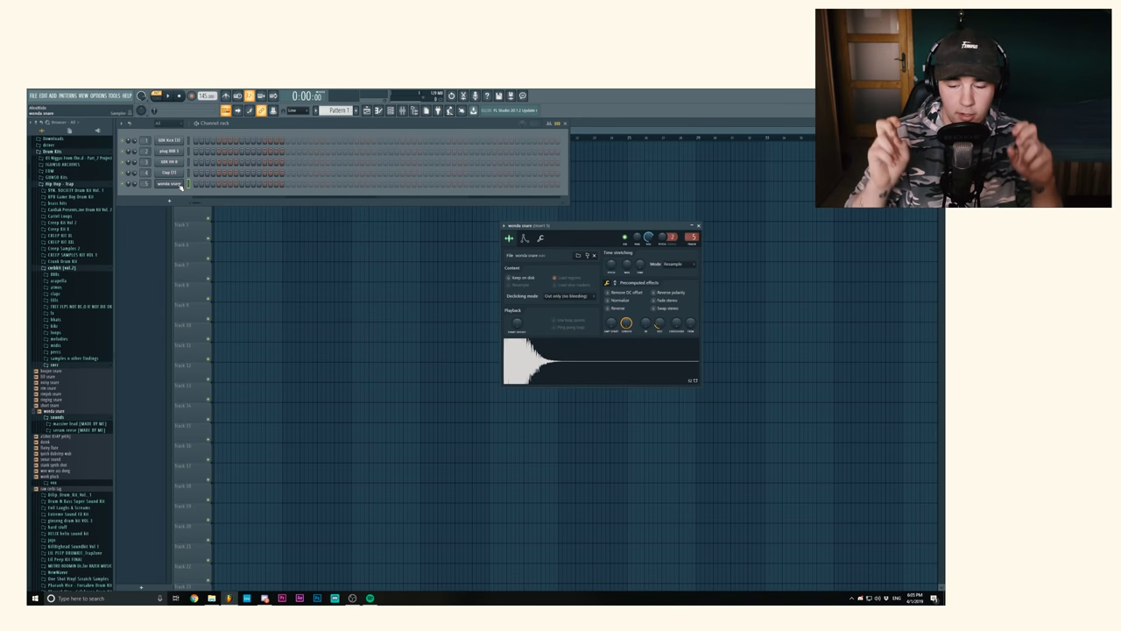
{"action": "key", "text": "q"}
{"action": "key", "text": "q"}
{"action": "key", "text": "q"}
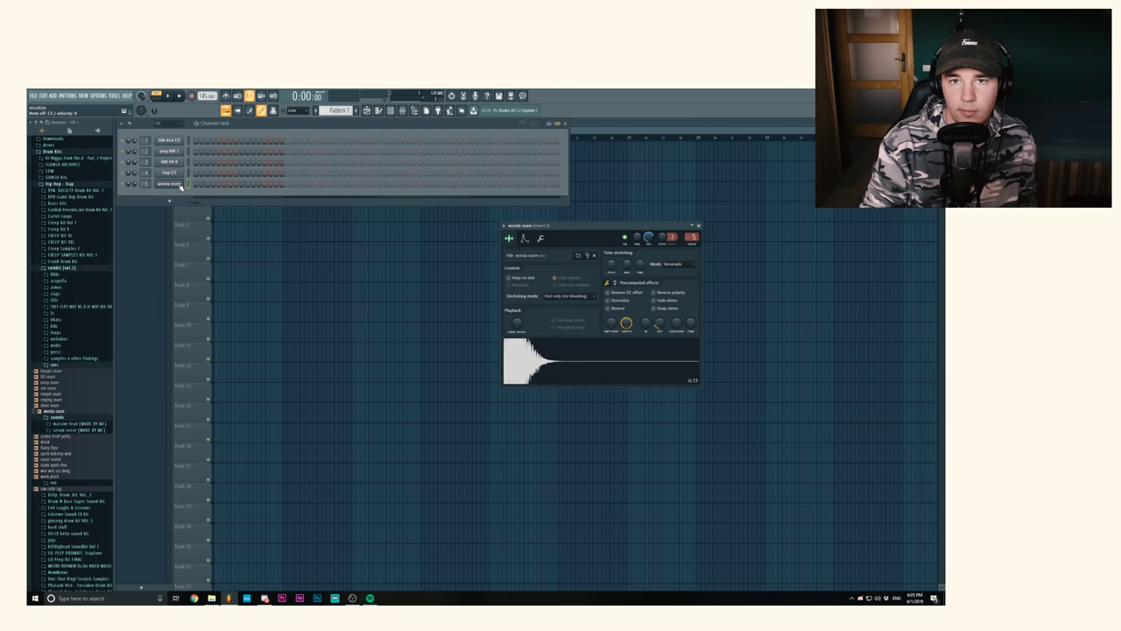
{"action": "key", "text": "q"}
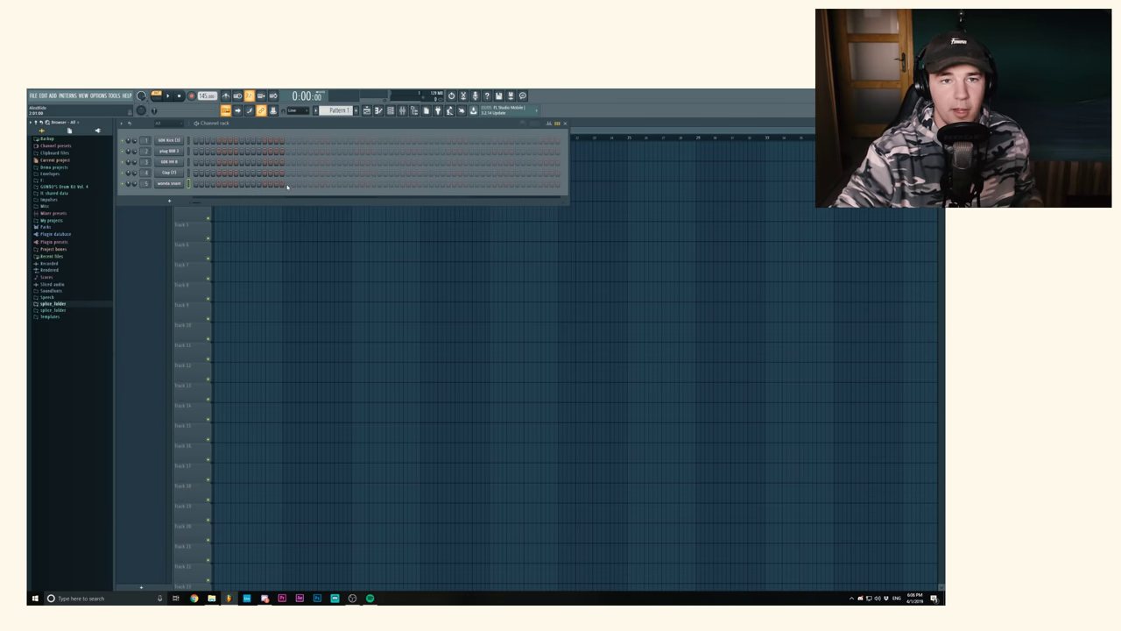
Place a clap on step 9 of each of the four bars in Pattern 1.
{"action": "left_click", "coordinate": [242, 174]}
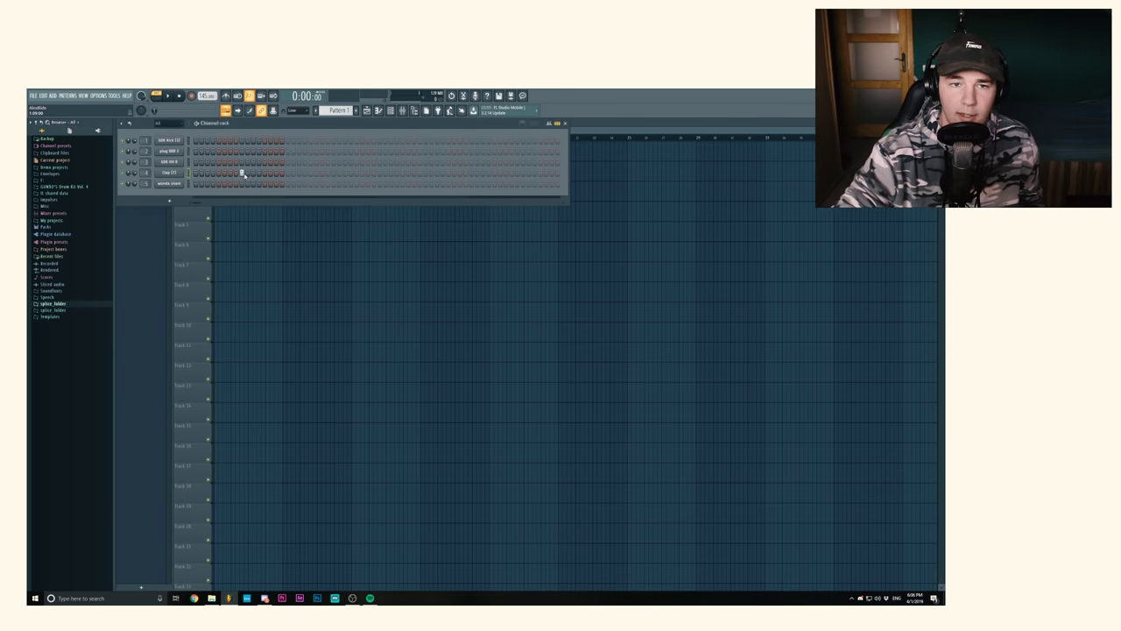
{"action": "left_click", "coordinate": [334, 173]}
{"action": "left_click", "coordinate": [426, 173]}
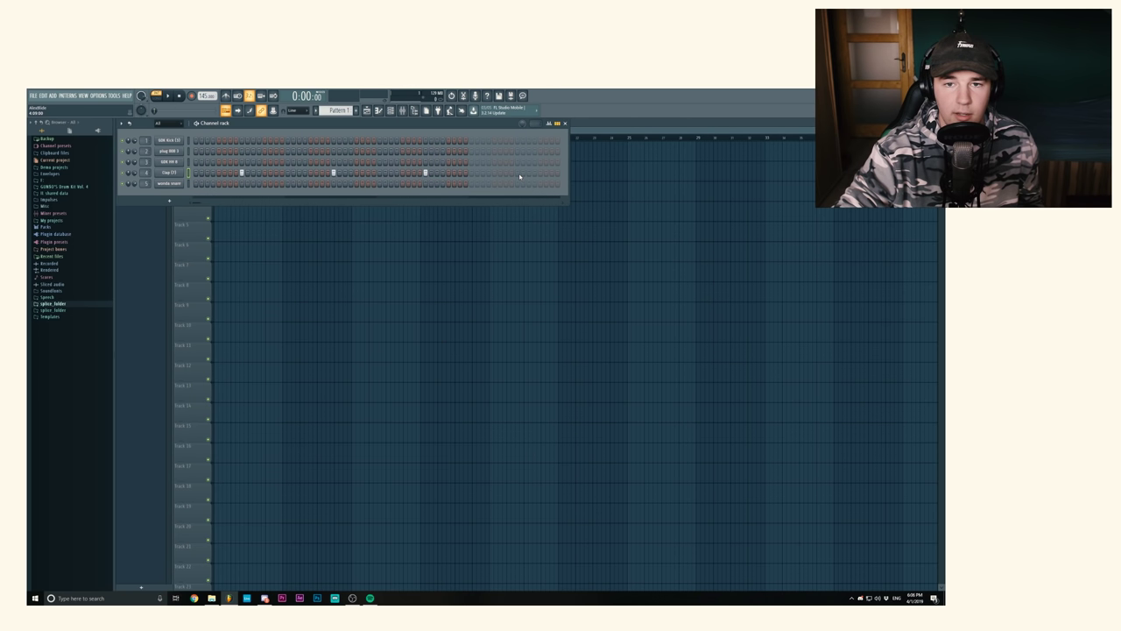
{"action": "left_click", "coordinate": [517, 173]}
Raise the velocity of all four clap notes to maximum in the piano roll and play the pattern.
{"action": "right_click", "coordinate": [171, 174]}
{"action": "left_click", "coordinate": [210, 174]}
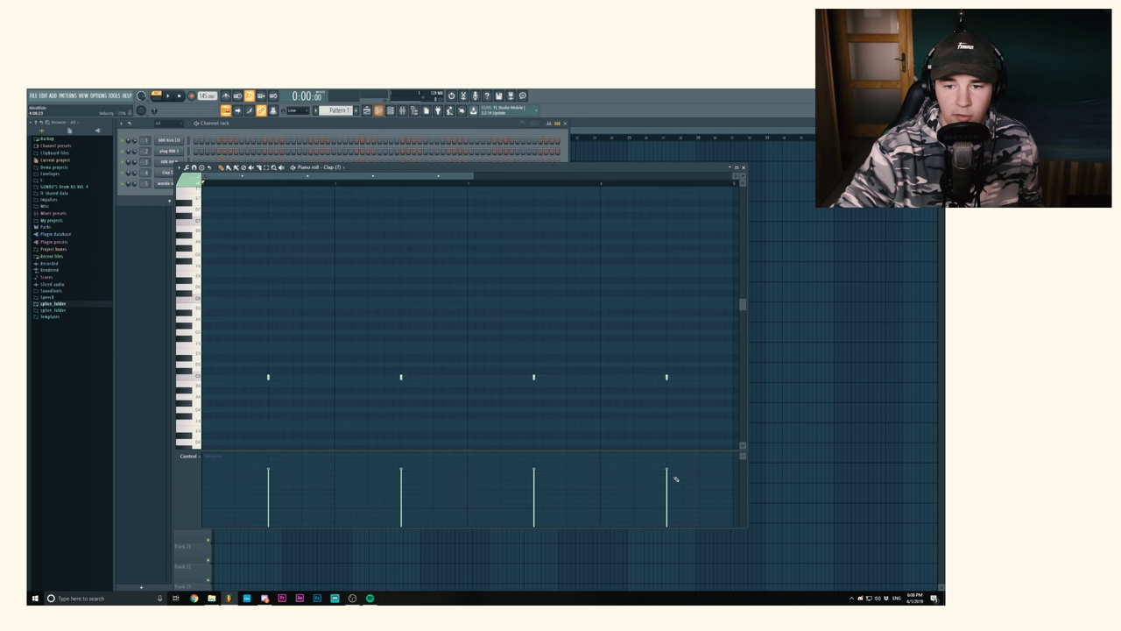
{"action": "scroll", "coordinate": [321, 183], "scroll_direction": "down", "scroll_amount": 3}
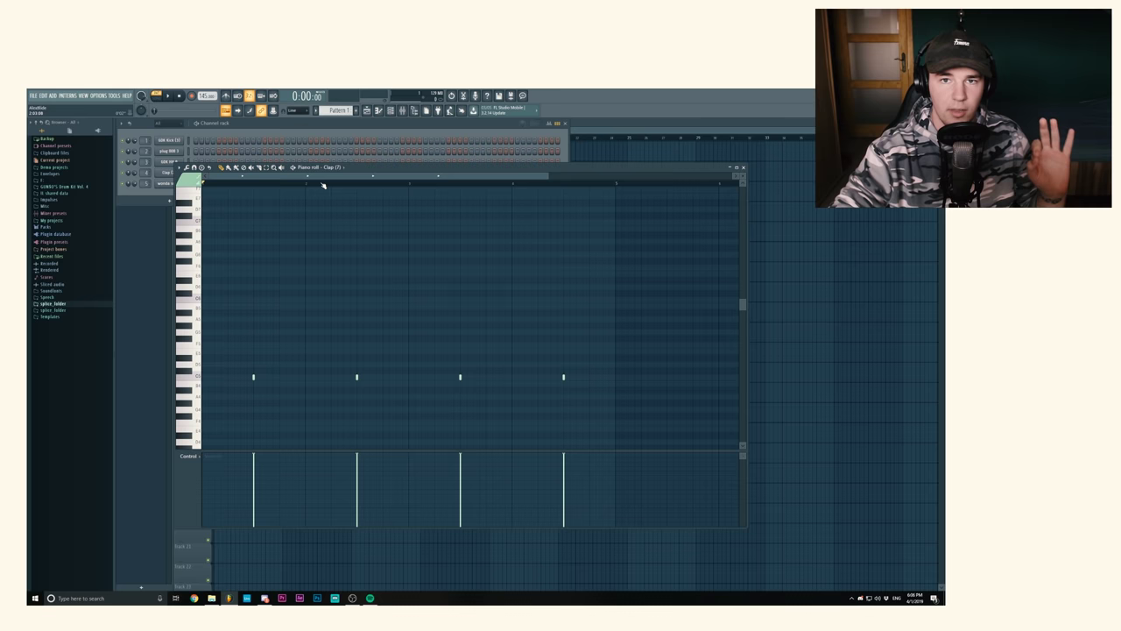
{"action": "key", "text": "space"}
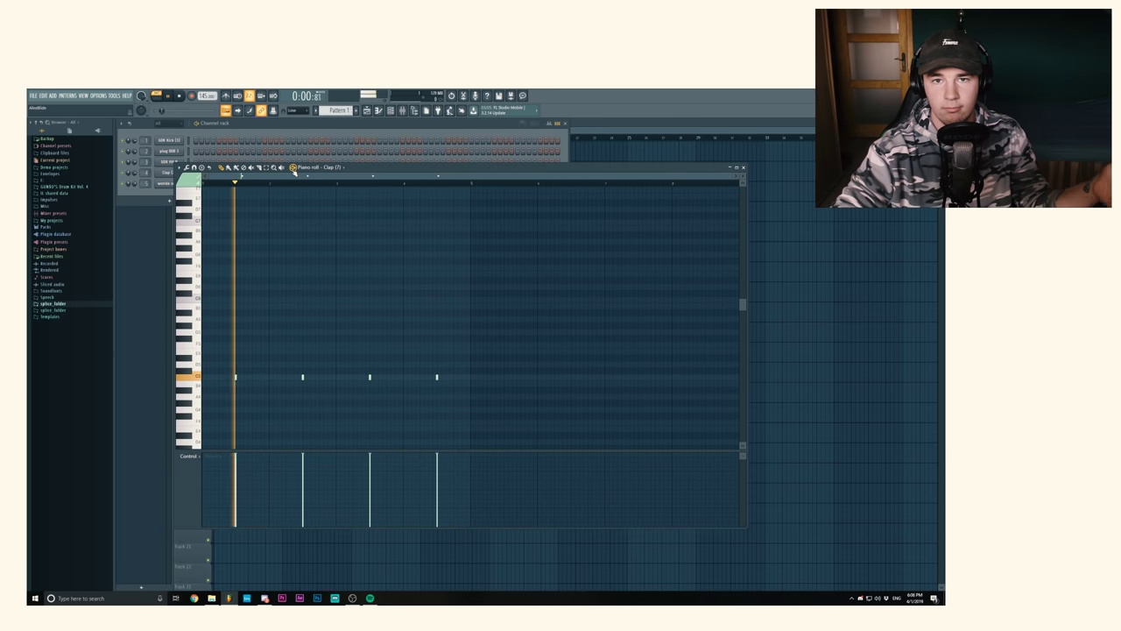
{"action": "key", "text": "space"}
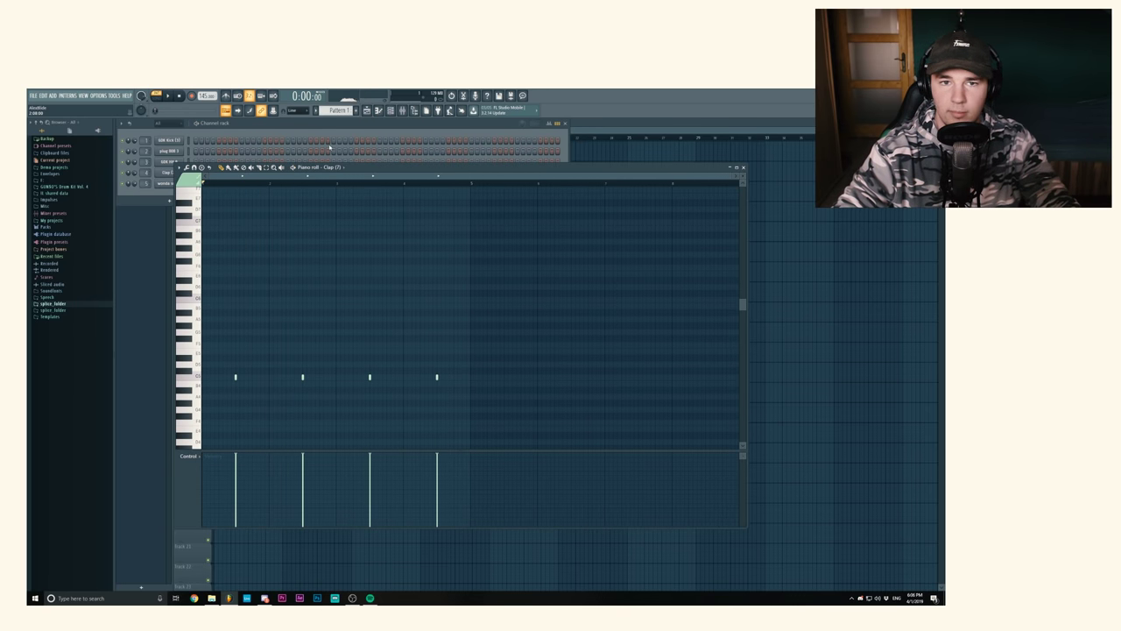
Lay out six wonda snare notes across the four bars in the snare channel's piano roll.
{"action": "key", "text": "F6"}
{"action": "left_click", "coordinate": [182, 184]}
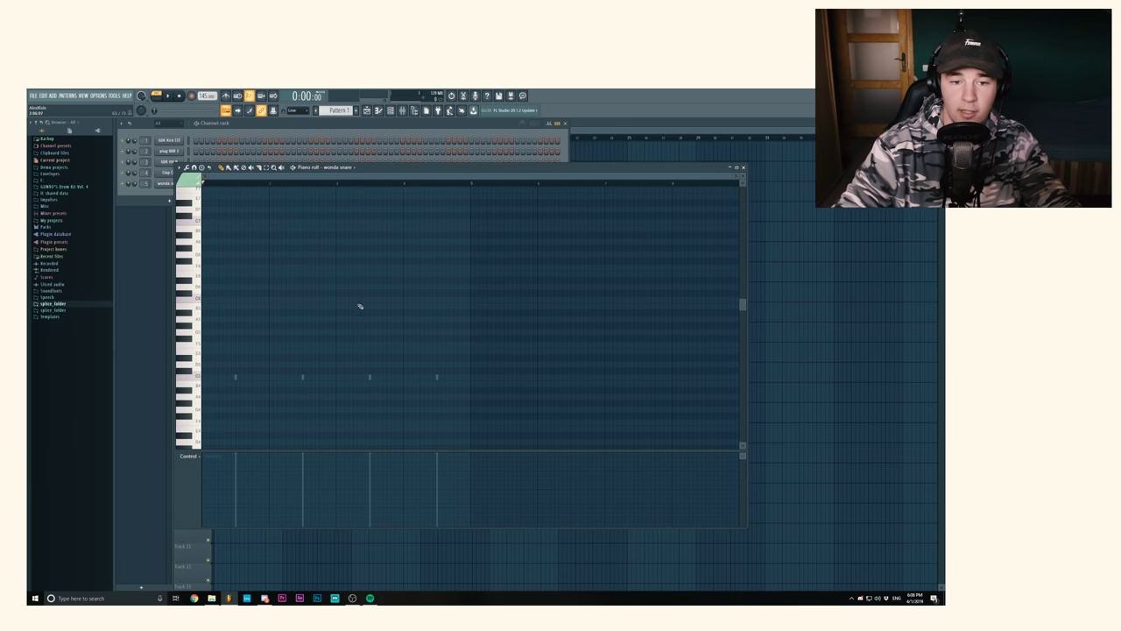
{"action": "scroll", "coordinate": [362, 306], "scroll_direction": "down", "scroll_amount": 1}
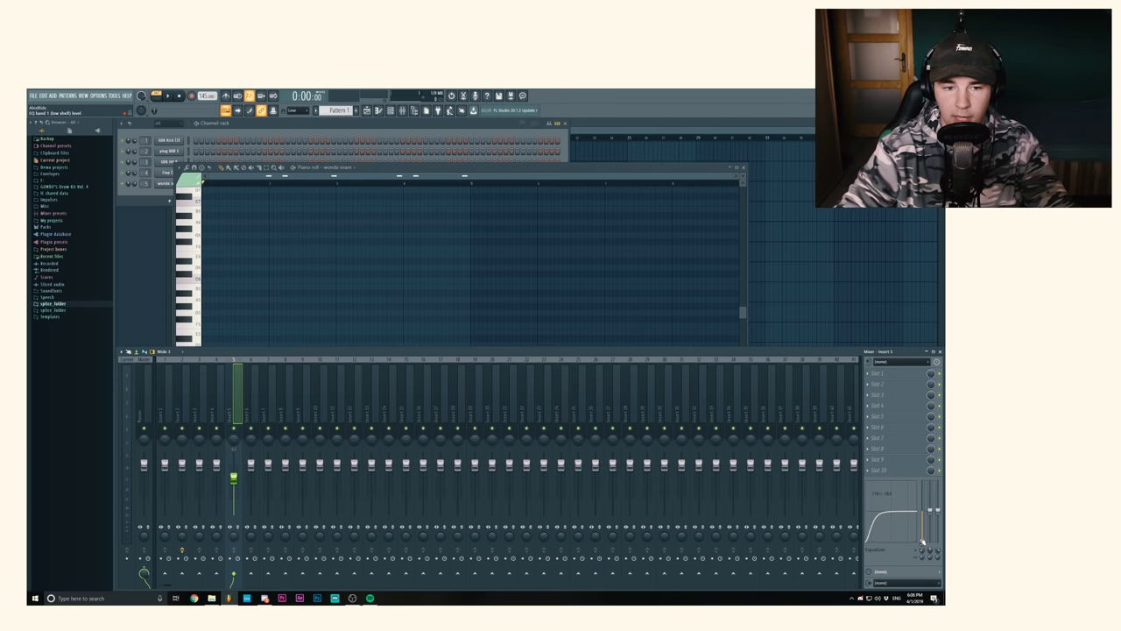
Compare the snare without its low cut by flattening the low-shelf level on mixer insert 5 and restoring it to minimum.
{"action": "left_click_drag", "start_coordinate": [921, 541], "coordinate": [924, 514]}
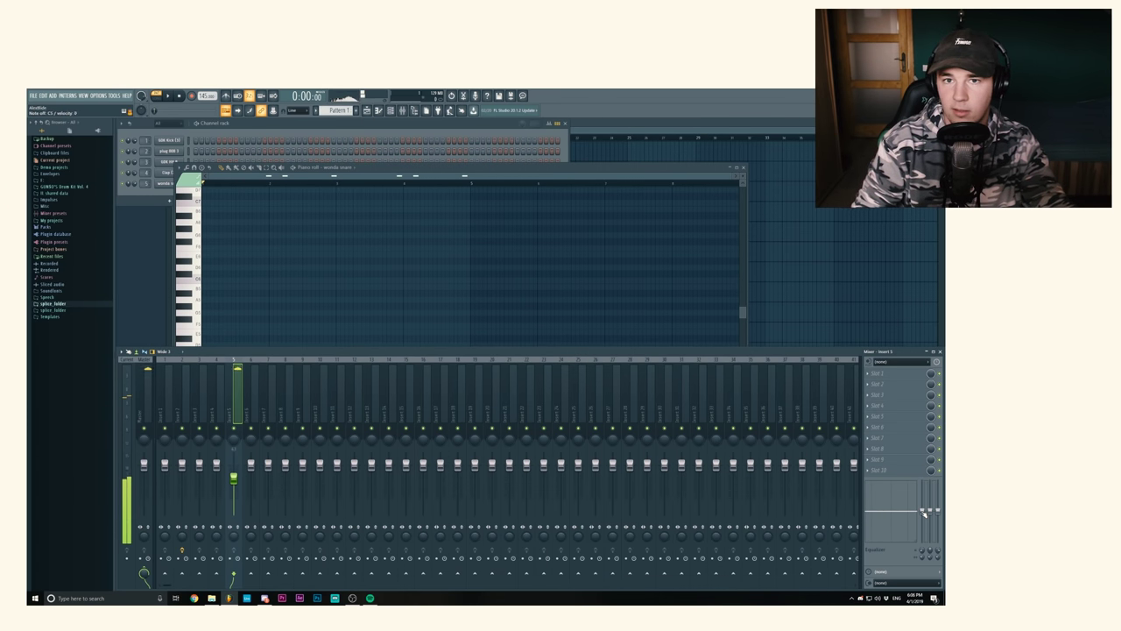
{"action": "left_click_drag", "start_coordinate": [924, 514], "coordinate": [922, 545]}
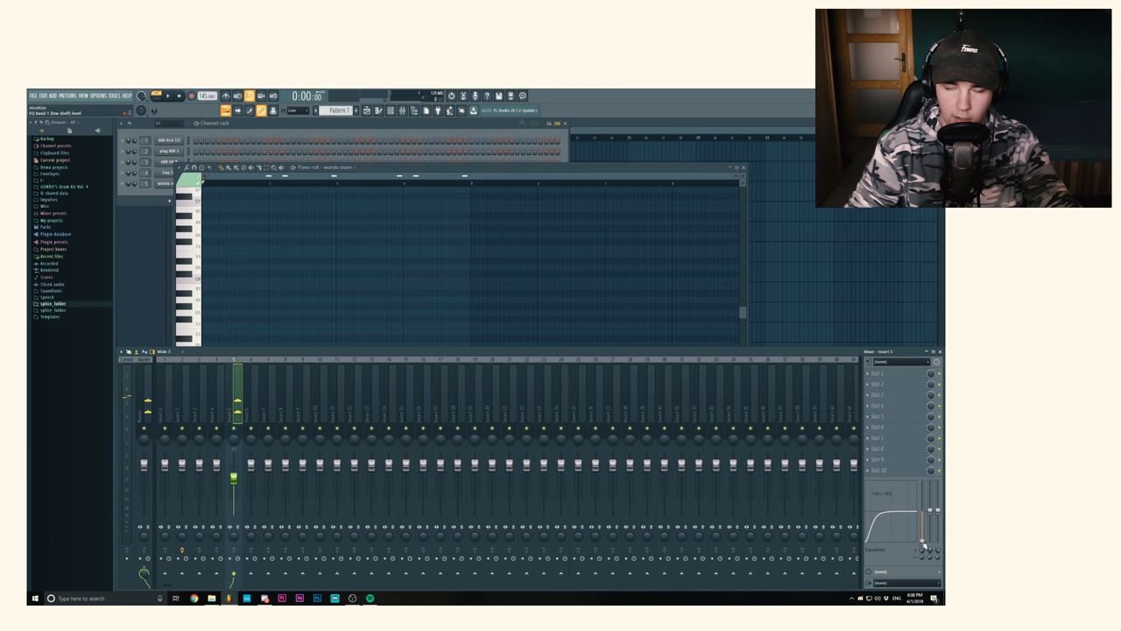
Fill the hi-hat channel with a hit on every 2 steps and play the pattern.
{"action": "left_click", "coordinate": [275, 188]}
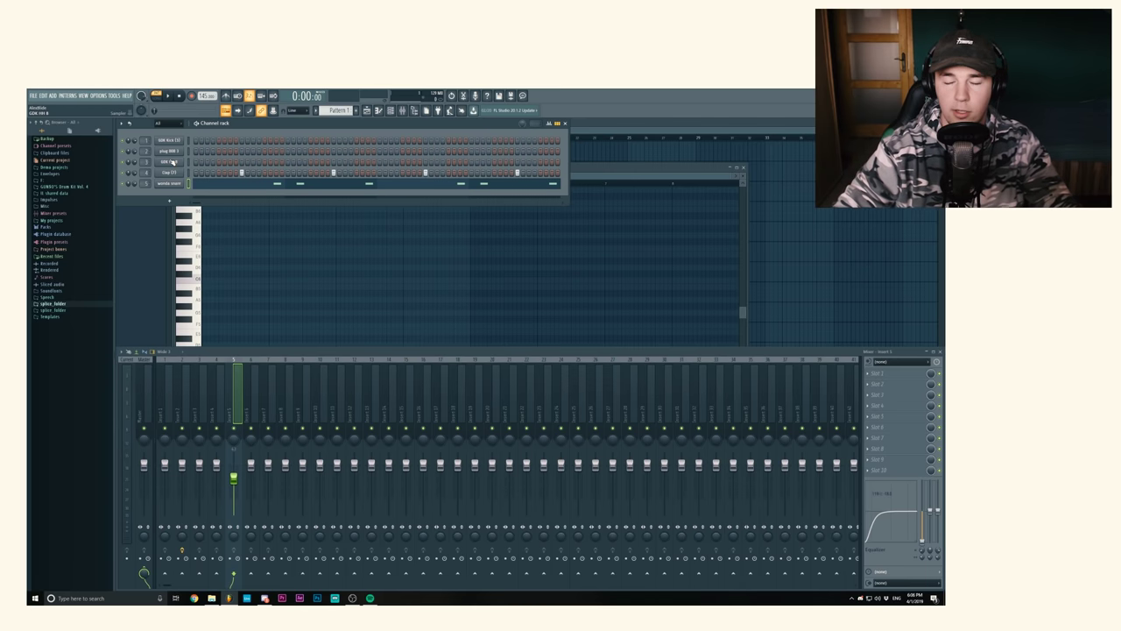
{"action": "right_click", "coordinate": [173, 163]}
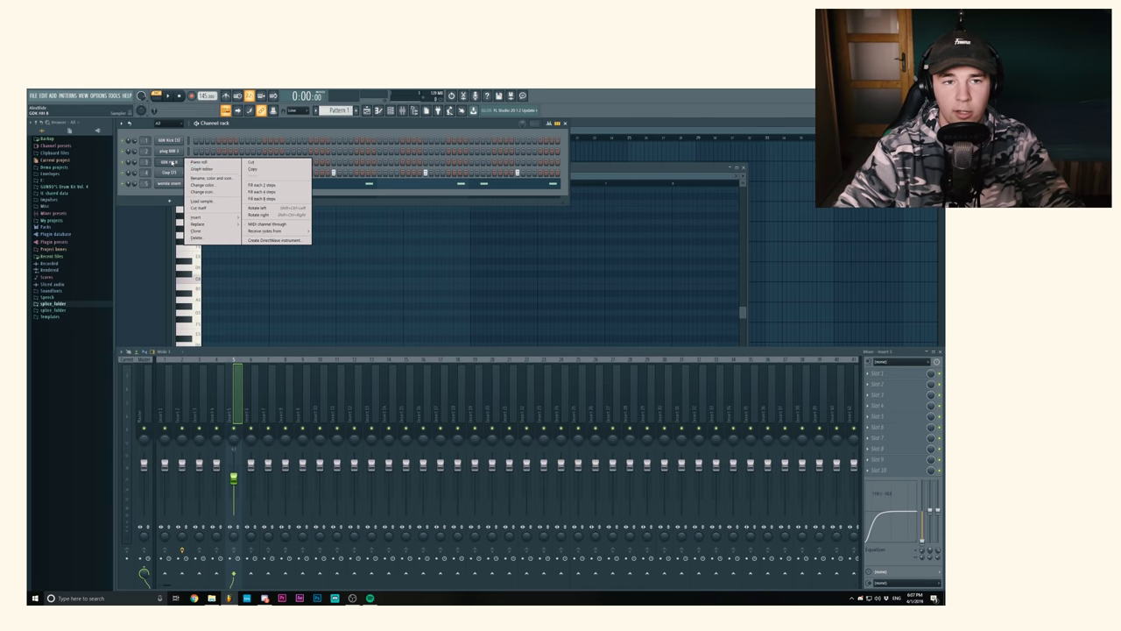
{"action": "left_click", "coordinate": [274, 184]}
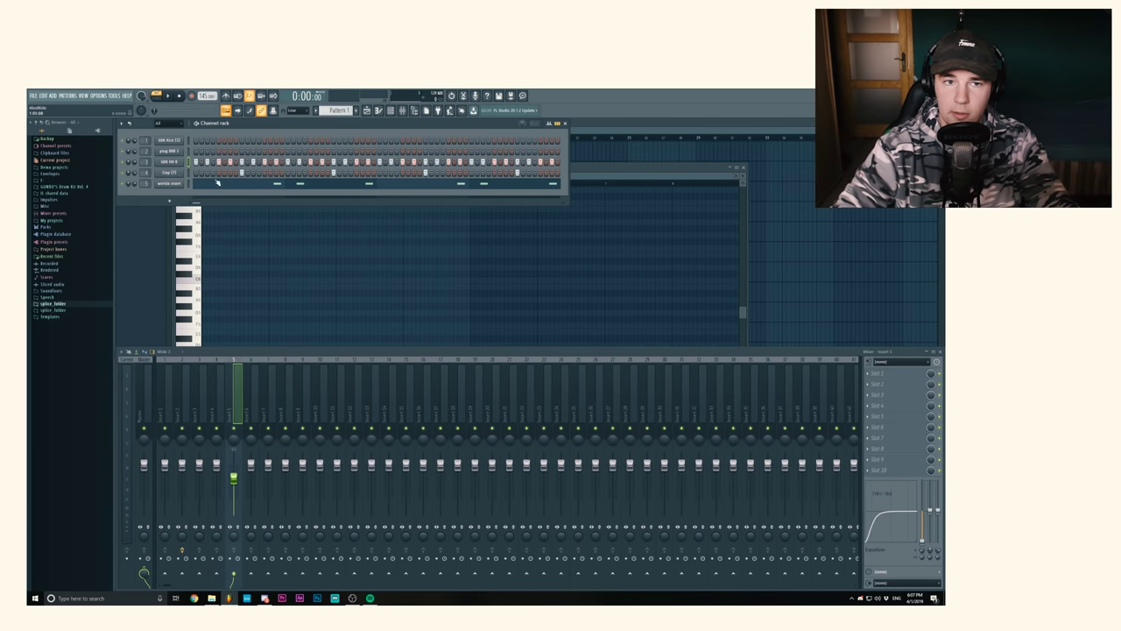
{"action": "key", "text": "space"}
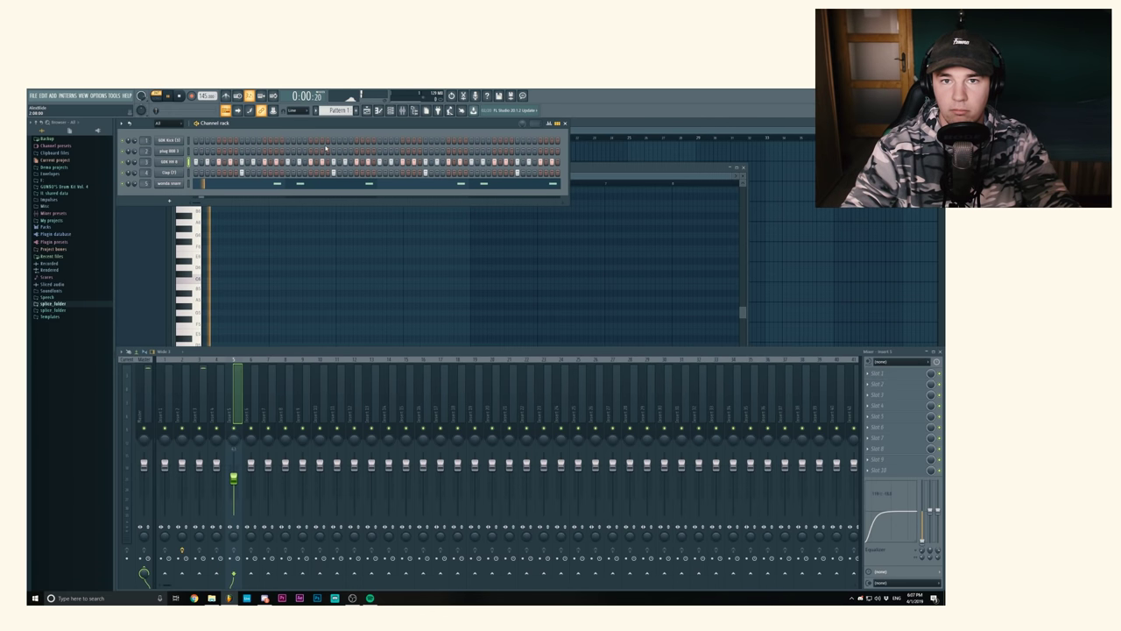
Raise the velocity of all hi-hat notes slightly in the hi-hat channel's piano roll and play the result.
{"action": "right_click", "coordinate": [171, 162]}
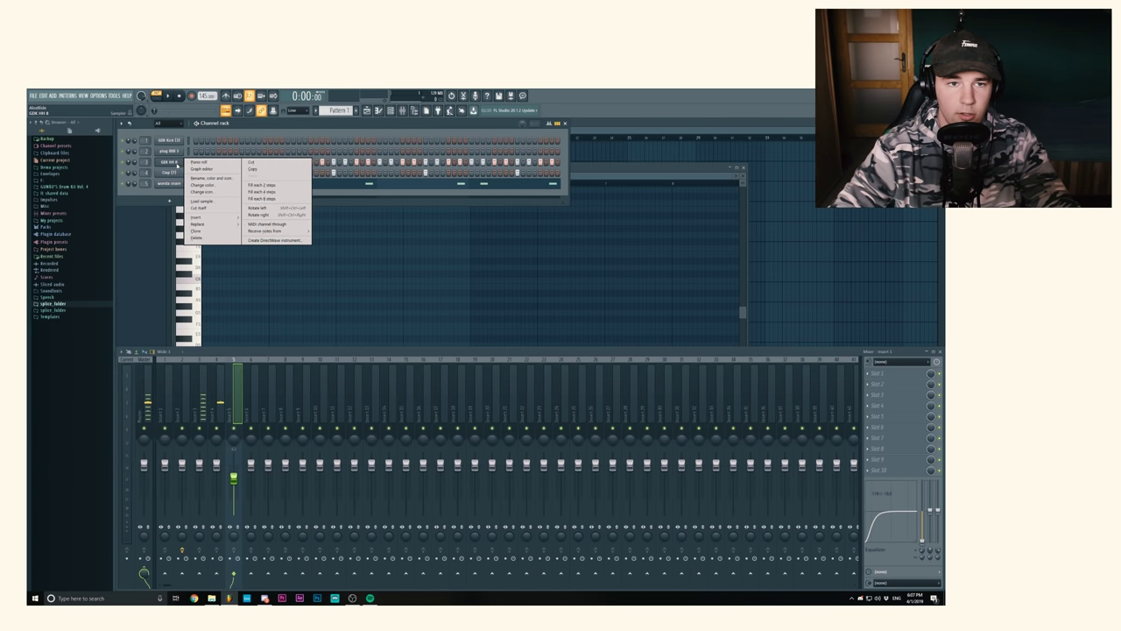
{"action": "left_click", "coordinate": [203, 164]}
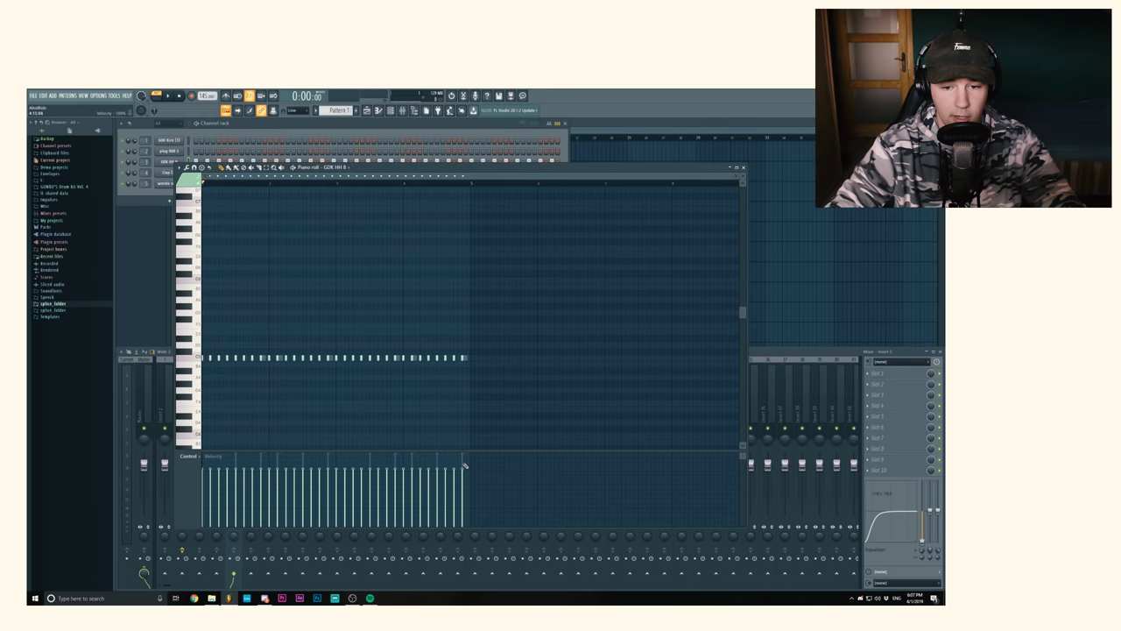
{"action": "key", "text": "space"}
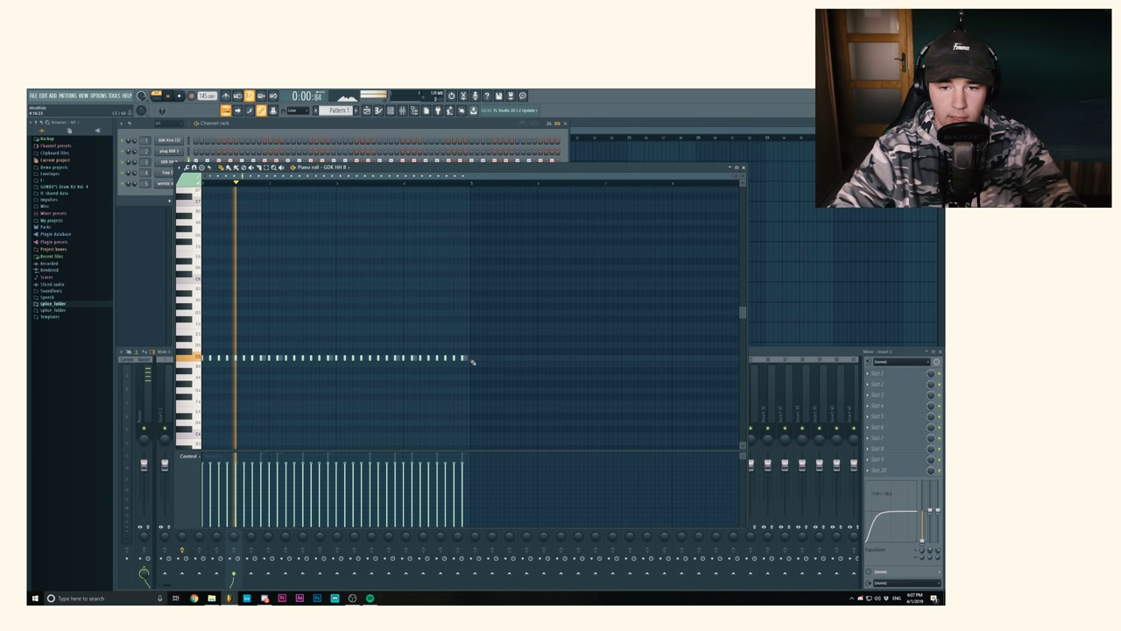
{"action": "key", "text": "space"}
Extend the hi-hat notes to join end to end, using a temporary extra note after bar 4 that is removed again.
{"action": "left_click", "coordinate": [471, 359]}
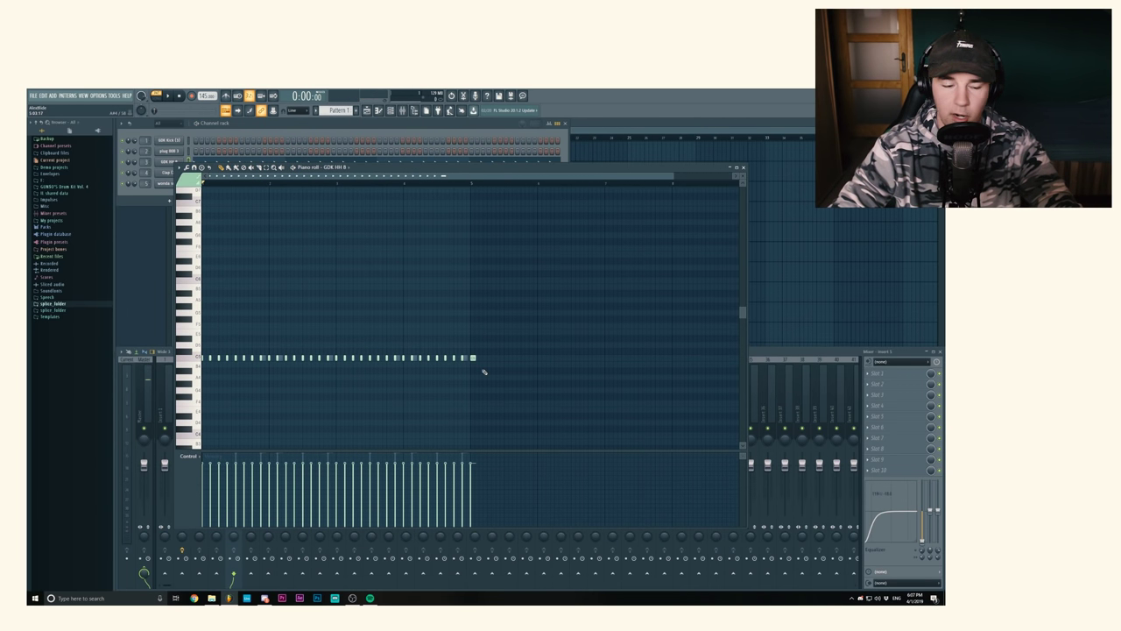
{"action": "key", "text": "ctrl+l"}
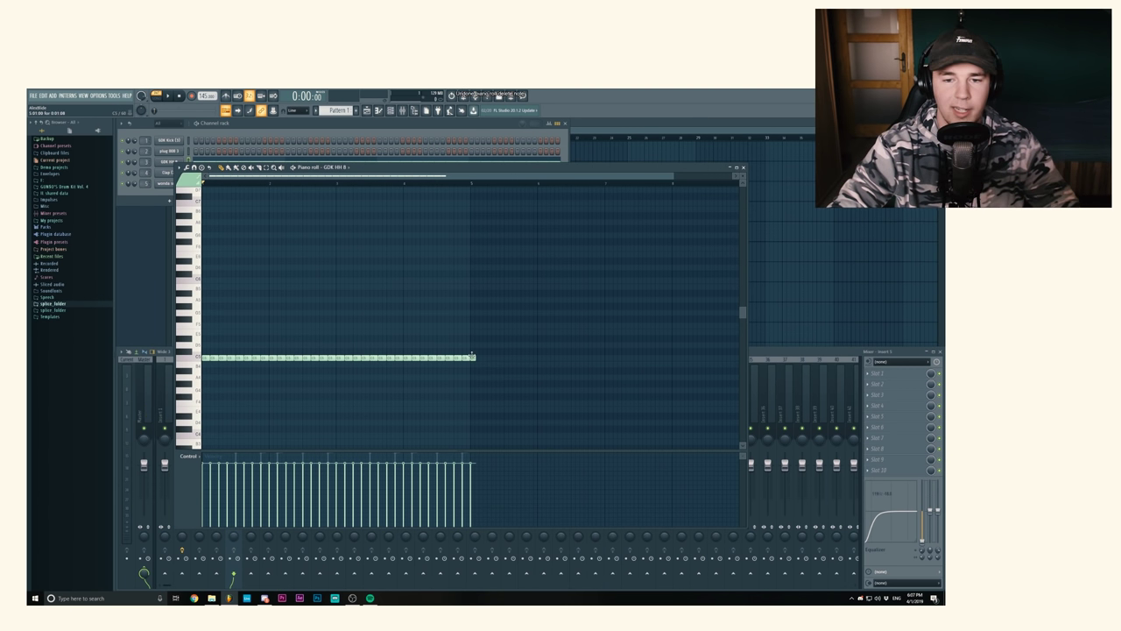
{"action": "right_click", "coordinate": [474, 357]}
{"action": "scroll", "coordinate": [292, 180], "scroll_direction": "up", "scroll_amount": 3}
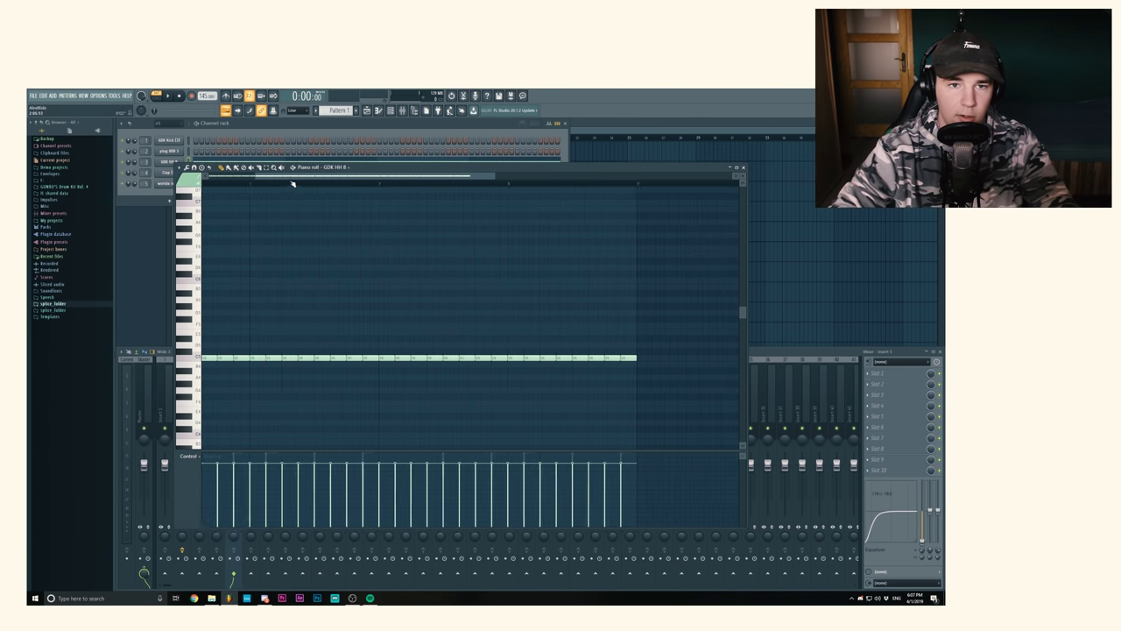
Try a simple hi-hat roll by halving the second note, filling the gap with an equal note and playing it.
{"action": "left_click_drag", "start_coordinate": [291, 179], "coordinate": [214, 190]}
{"action": "scroll", "coordinate": [248, 187], "scroll_direction": "down", "scroll_amount": 1}
{"action": "scroll", "coordinate": [231, 187], "scroll_direction": "up", "scroll_amount": 5}
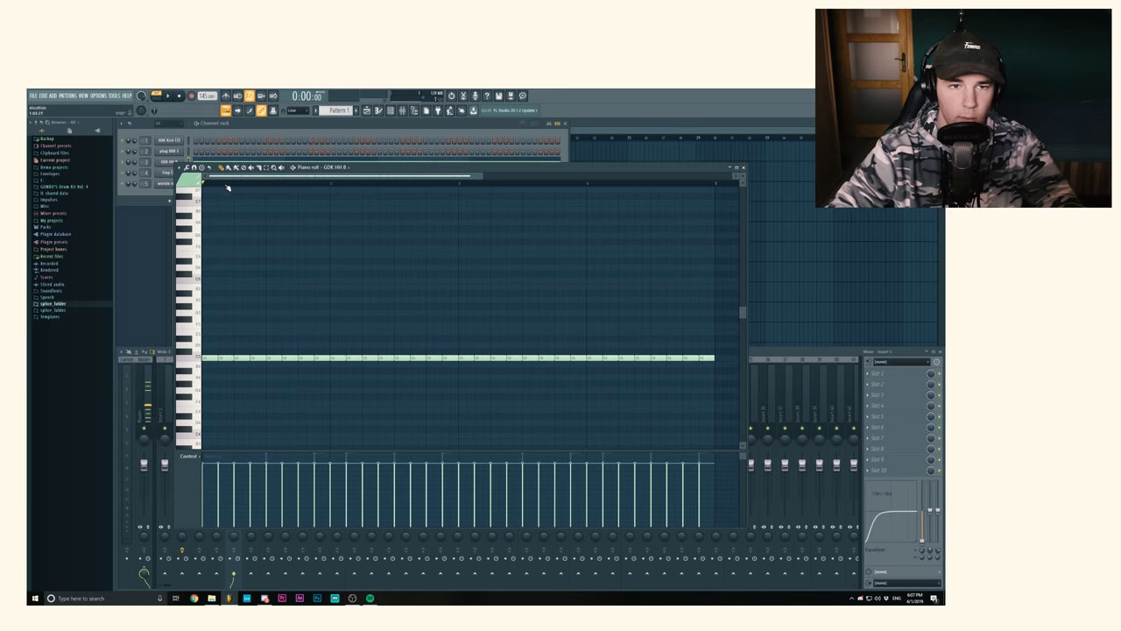
{"action": "left_click_drag", "start_coordinate": [270, 358], "coordinate": [253, 357]}
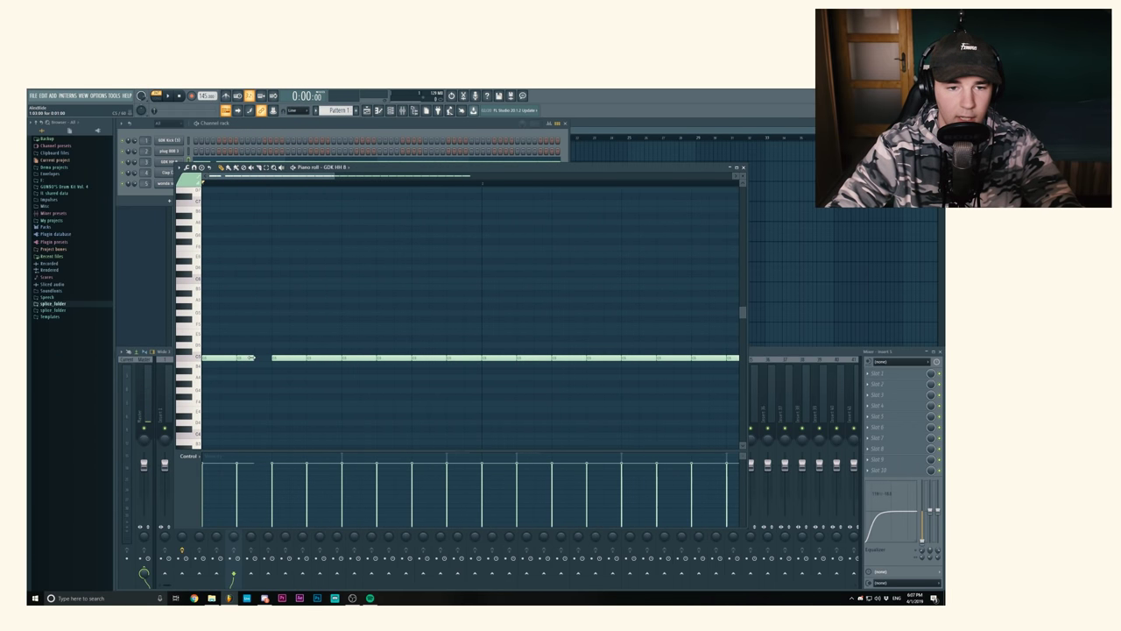
{"action": "left_click", "coordinate": [244, 357]}
{"action": "left_click", "coordinate": [256, 358]}
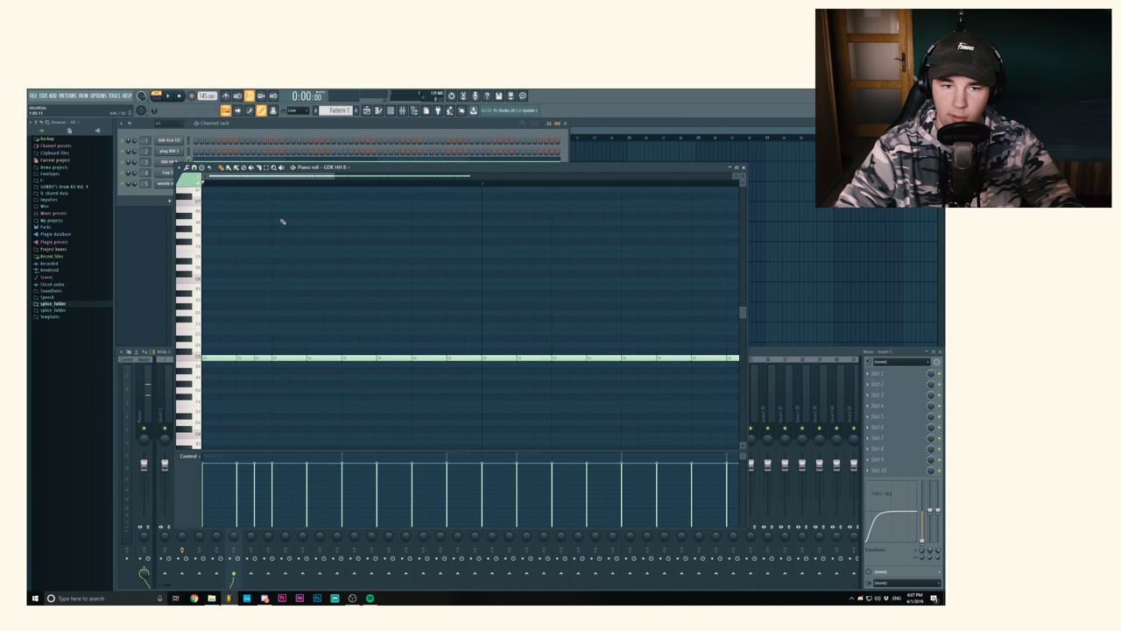
{"action": "key", "text": "space"}
{"action": "key", "text": "space"}
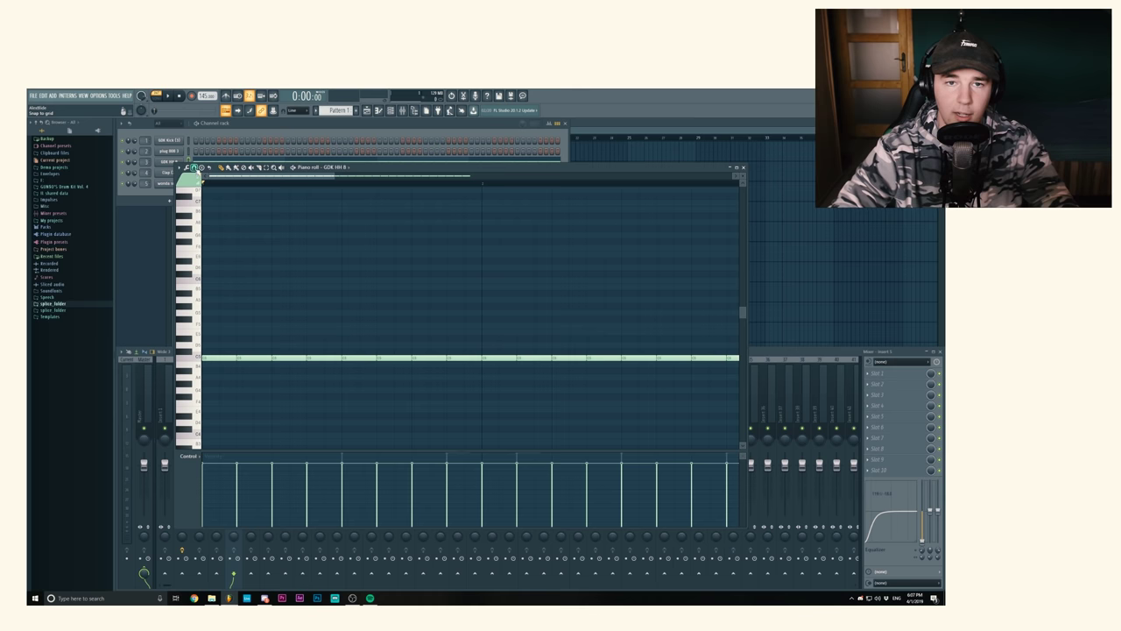
Set the snap to 1/2 step, shorten the second hi-hat note by half a step, fill the gap with a short note and play it.
{"action": "left_click", "coordinate": [195, 168]}
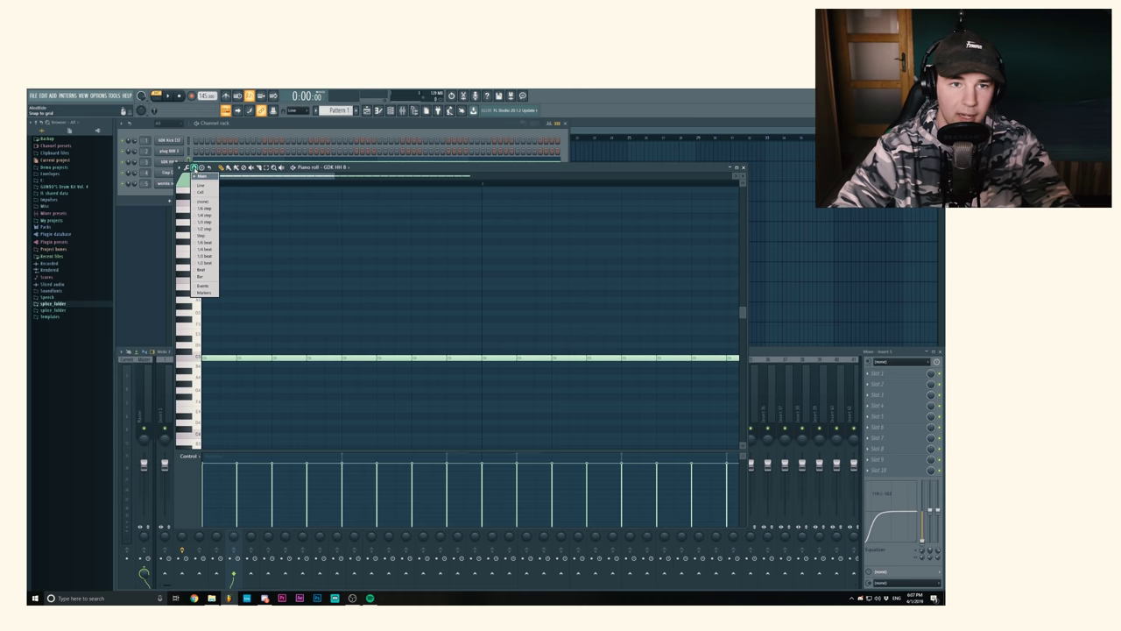
{"action": "left_click", "coordinate": [205, 229]}
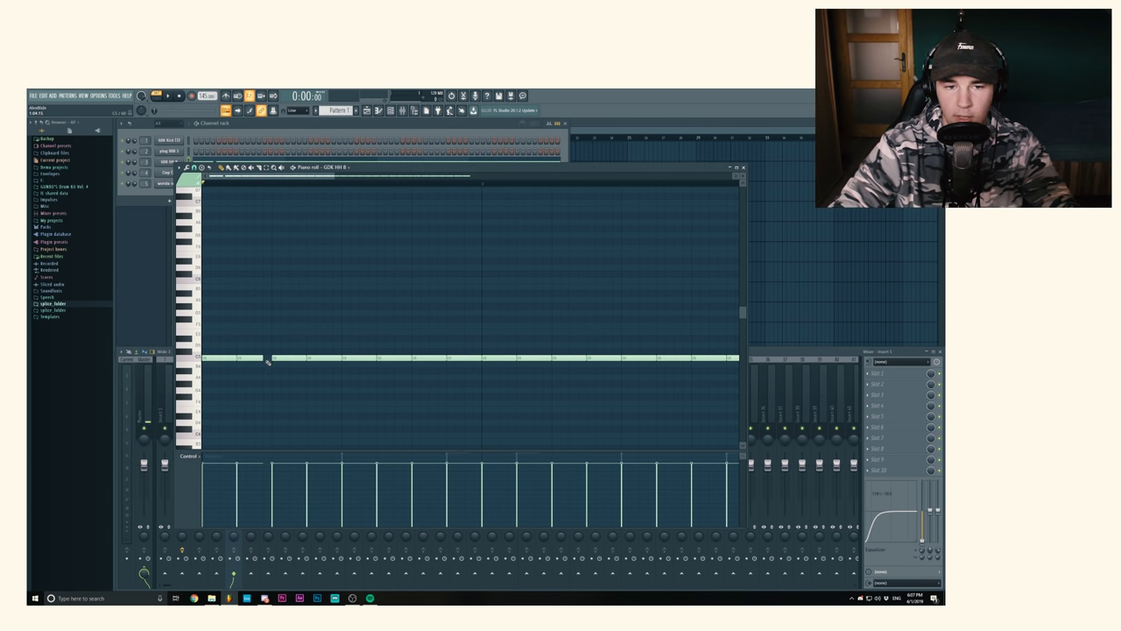
{"action": "left_click", "coordinate": [267, 359]}
{"action": "key", "text": "space"}
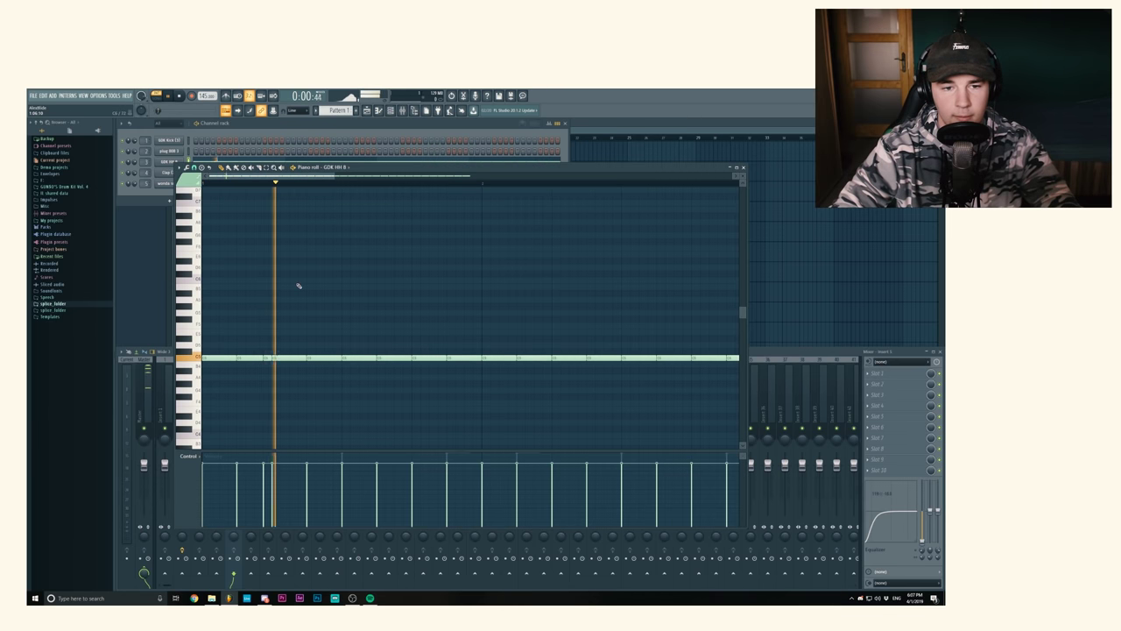
{"action": "scroll", "coordinate": [304, 186], "scroll_direction": "down", "scroll_amount": 2}
{"action": "key", "text": "space"}
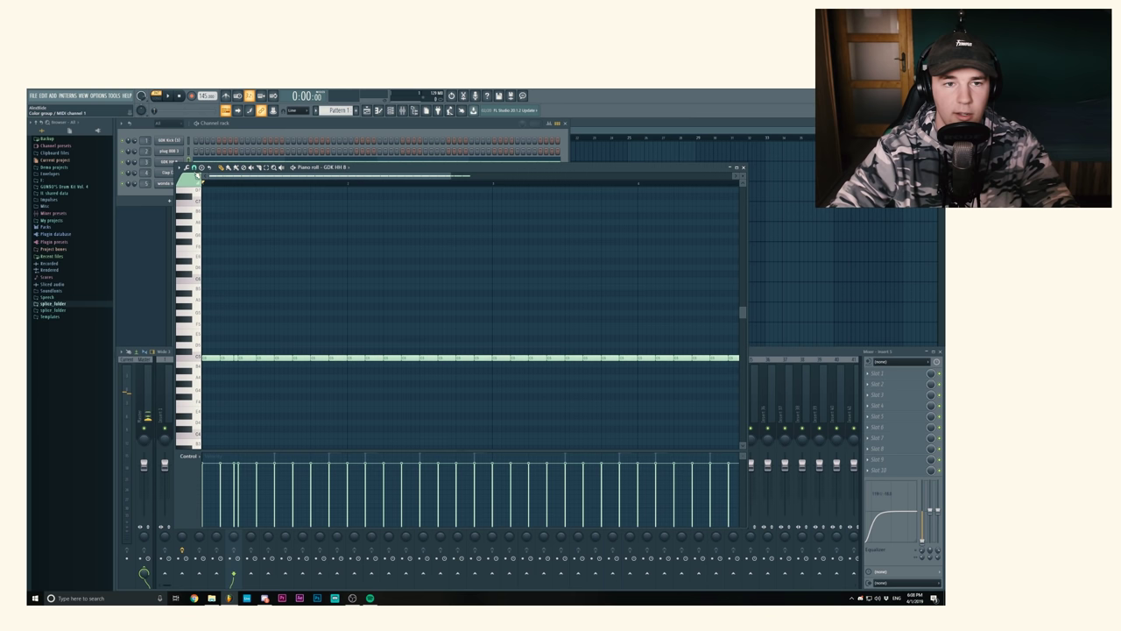
Play the whole four-bar hi-hat pattern with its rolls and pitched-down notes.
{"action": "key", "text": "space"}
{"action": "key", "text": "space"}
{"action": "scroll", "coordinate": [295, 184], "scroll_direction": "down", "scroll_amount": 2}
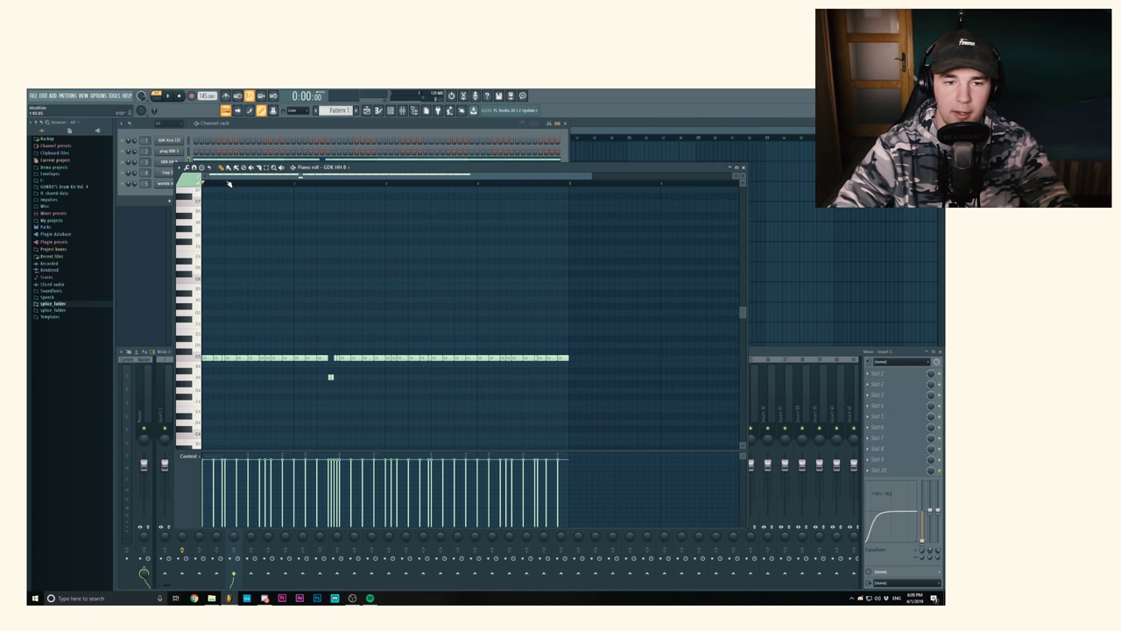
{"action": "key", "text": "space"}
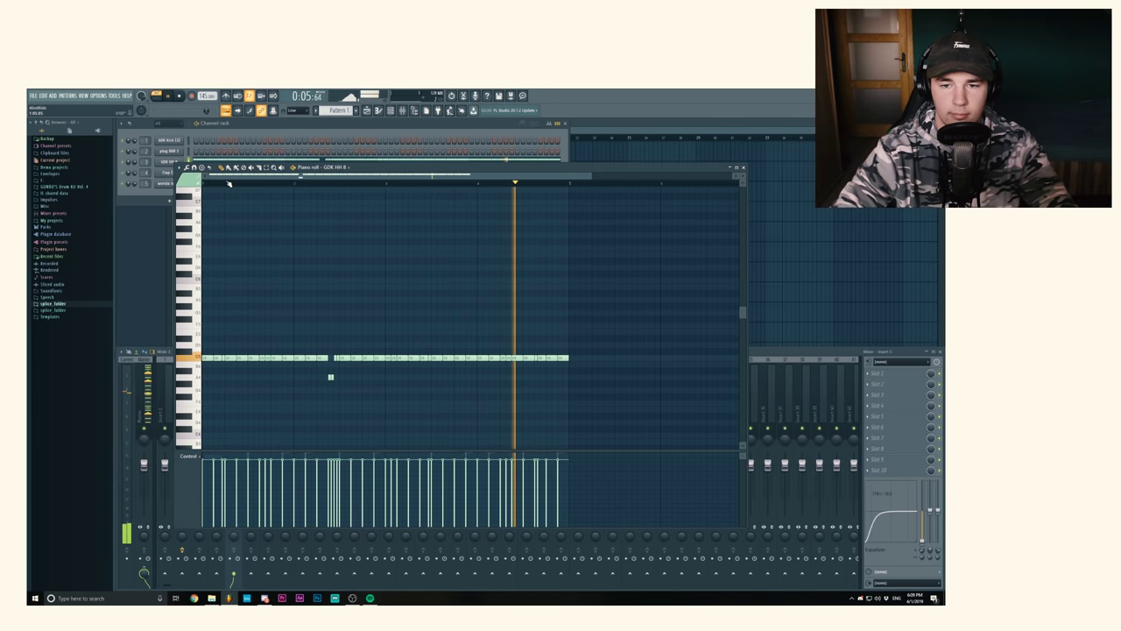
{"action": "key", "text": "space"}
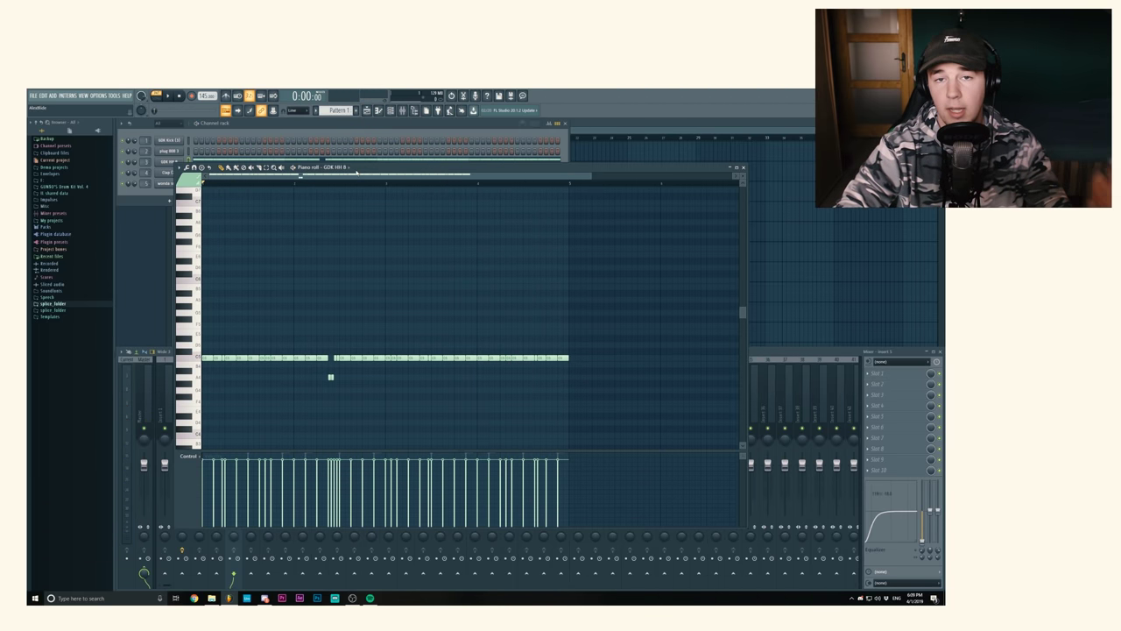
Close the hi-hat piano roll and open the GDK Kick channel in the piano roll.
{"action": "left_click_drag", "start_coordinate": [380, 168], "coordinate": [400, 170]}
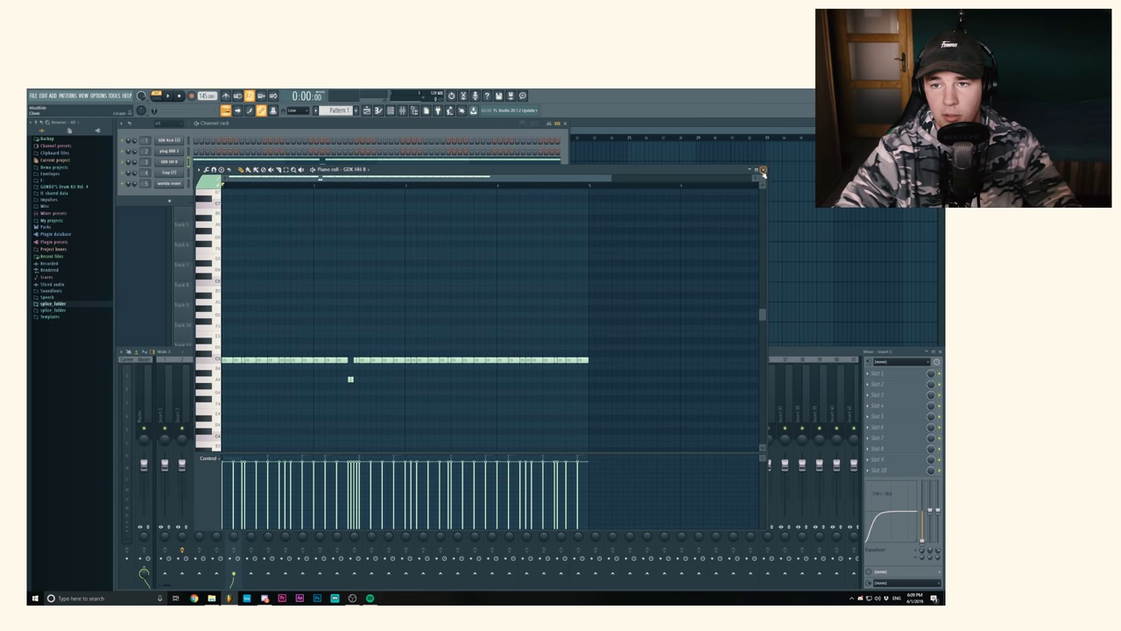
{"action": "left_click", "coordinate": [762, 169]}
{"action": "right_click", "coordinate": [178, 141]}
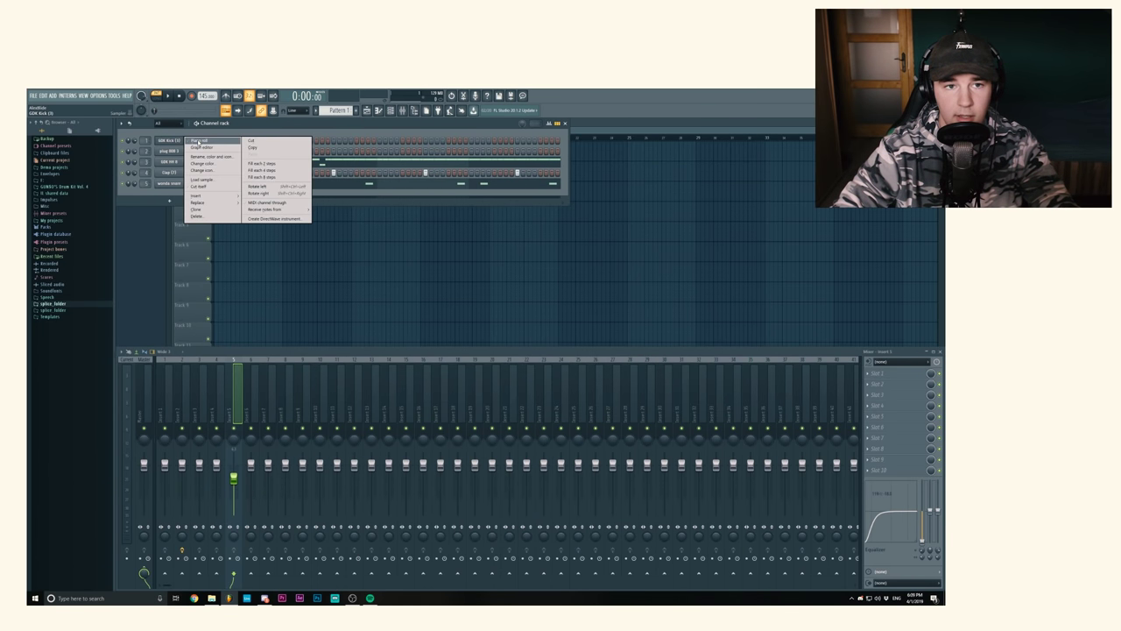
{"action": "left_click", "coordinate": [197, 143]}
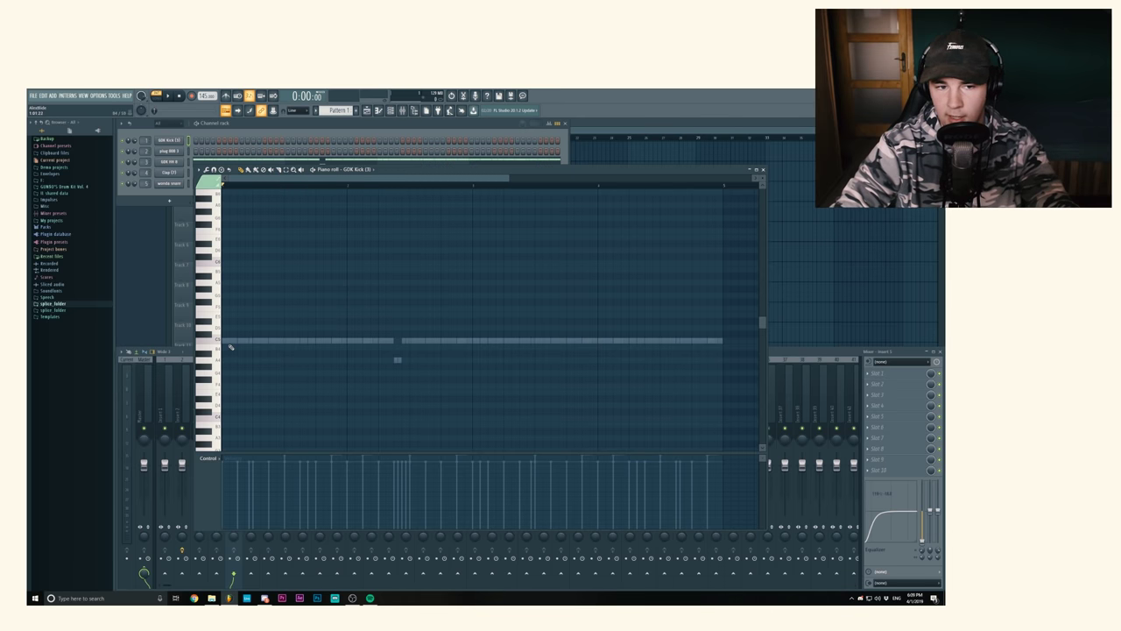
Place kicks on steps 1 and 13 of bars 1 and 3 and steps 5 and 11 of bars 2 and 4, and play them.
{"action": "left_click", "coordinate": [225, 340]}
{"action": "left_click", "coordinate": [319, 341]}
{"action": "left_click", "coordinate": [383, 341]}
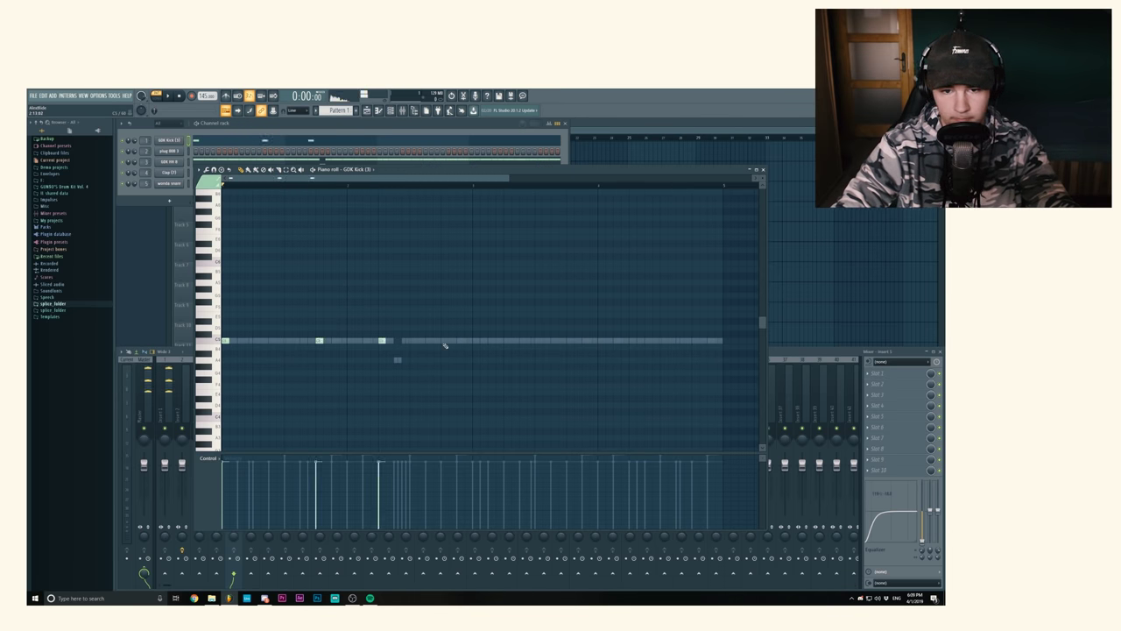
{"action": "left_click", "coordinate": [429, 341]}
{"action": "left_click", "coordinate": [476, 341]}
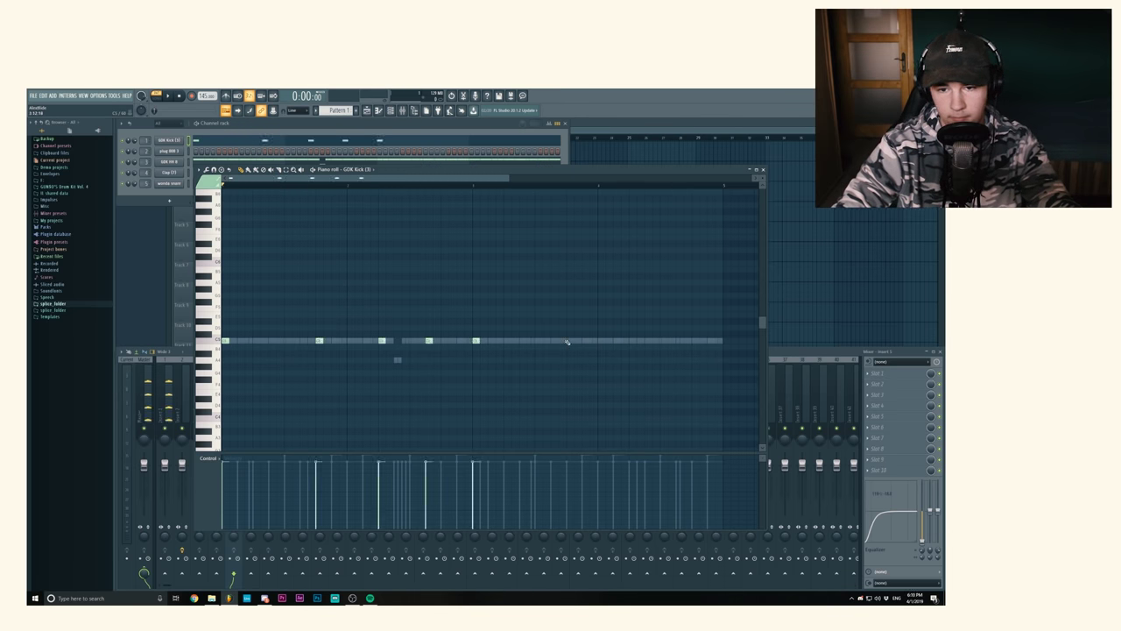
{"action": "left_click", "coordinate": [570, 341]}
{"action": "left_click", "coordinate": [633, 341]}
{"action": "left_click", "coordinate": [680, 341]}
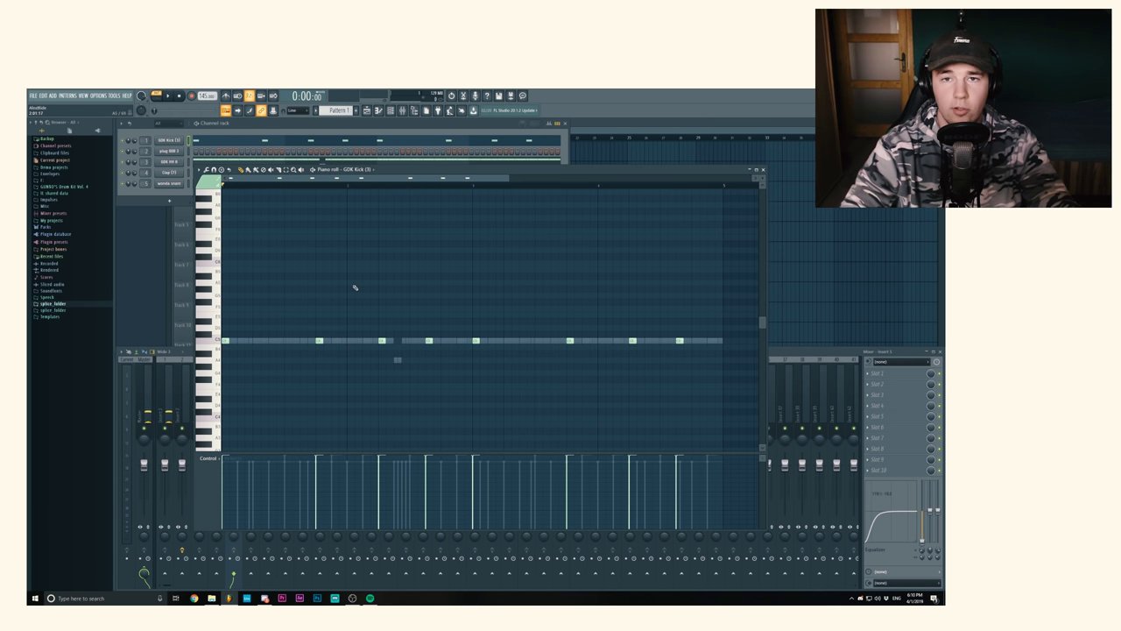
{"action": "key", "text": "space"}
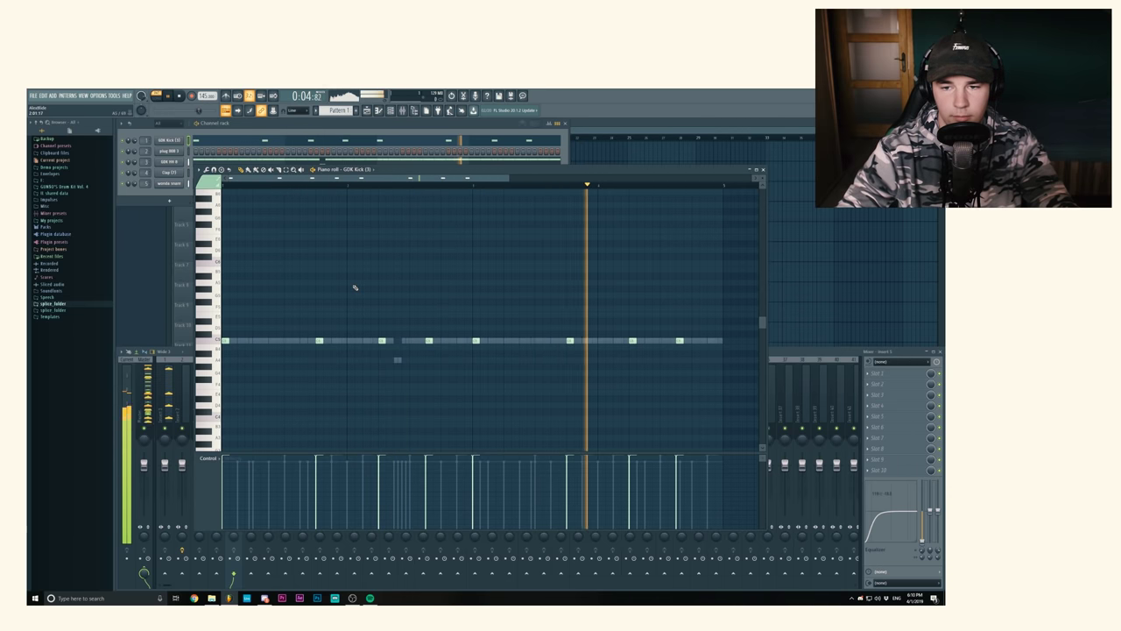
{"action": "key", "text": "space"}
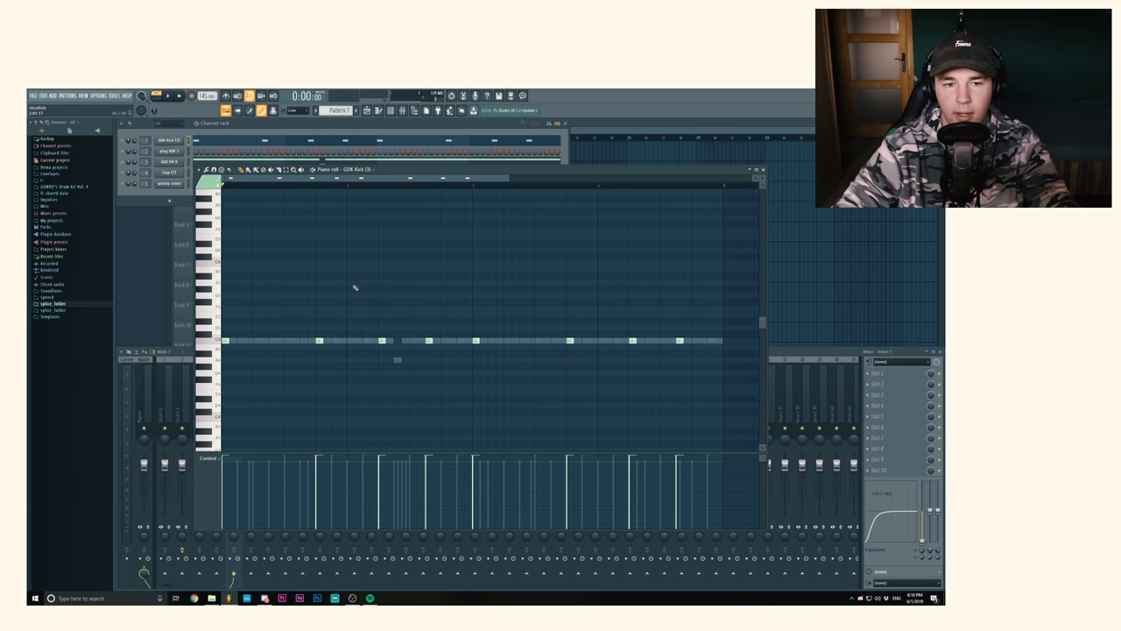
Add kicks on step 3 of bar 1, step 13 of bar 2 and steps 7 and 11 of bar 3, and play the result.
{"action": "left_click", "coordinate": [239, 342]}
{"action": "key", "text": "space"}
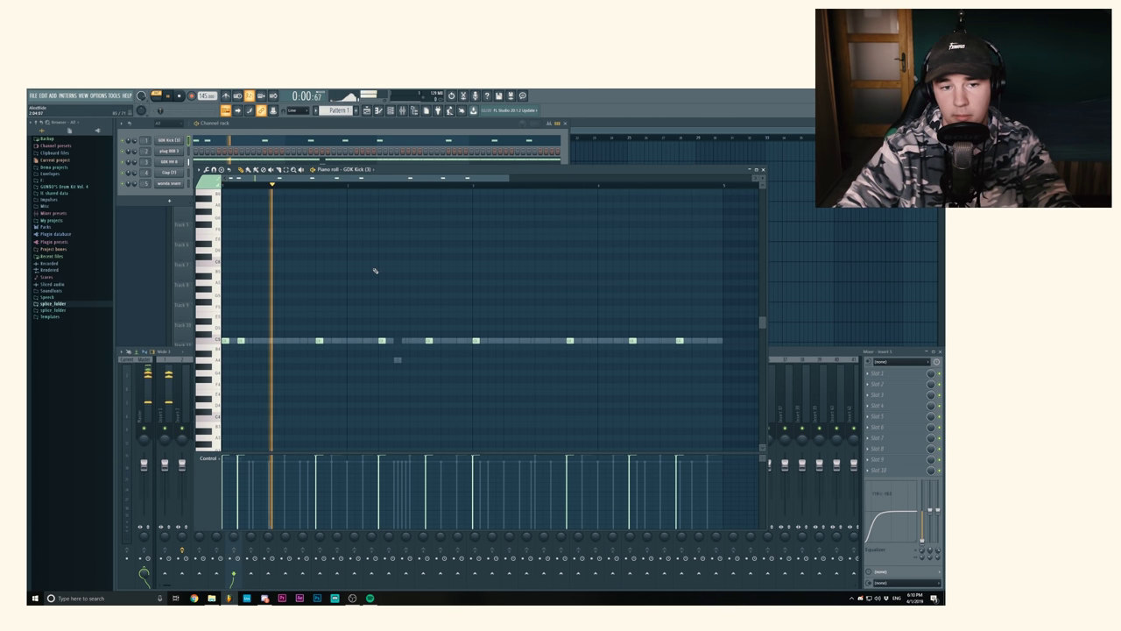
{"action": "key", "text": "space"}
{"action": "left_click", "coordinate": [444, 341]}
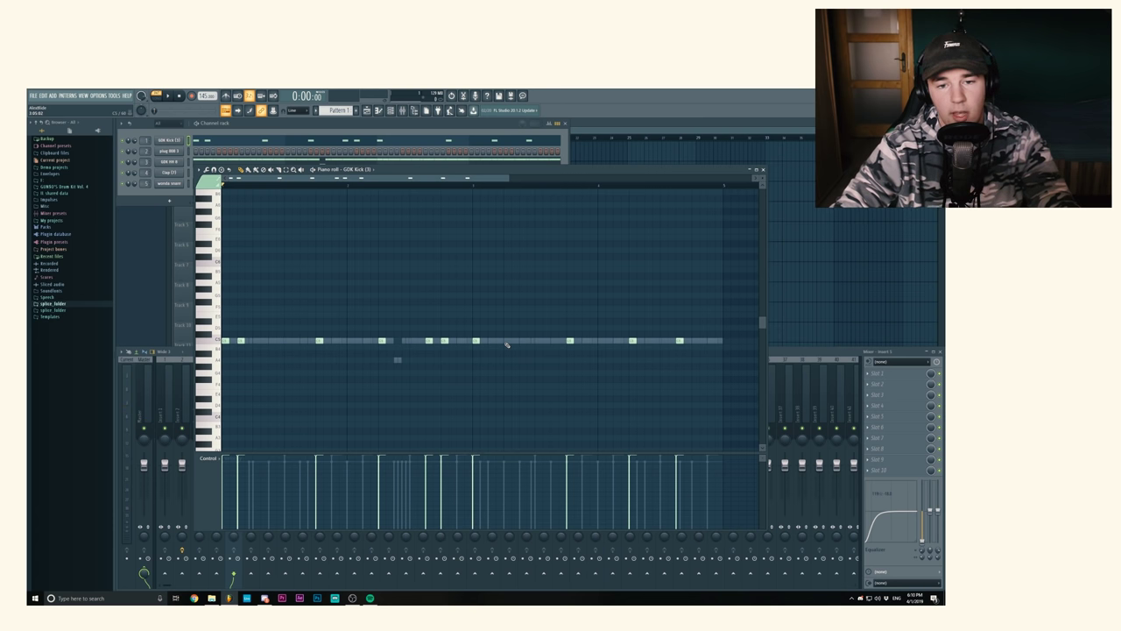
{"action": "left_click", "coordinate": [523, 341]}
{"action": "left_click", "coordinate": [554, 341]}
{"action": "key", "text": "space"}
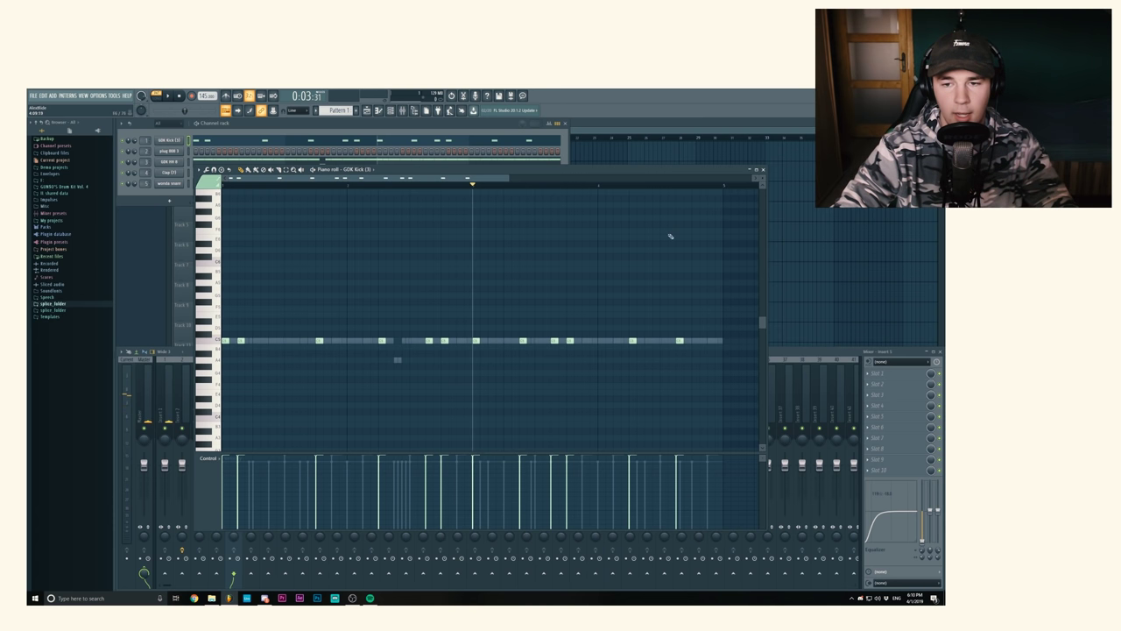
Play the pattern from the start of bar 4 and add kicks on steps 13 and 14 of that bar.
{"action": "scroll", "coordinate": [690, 190], "scroll_direction": "up", "scroll_amount": 4}
{"action": "scroll", "coordinate": [506, 191], "scroll_direction": "down", "scroll_amount": 2}
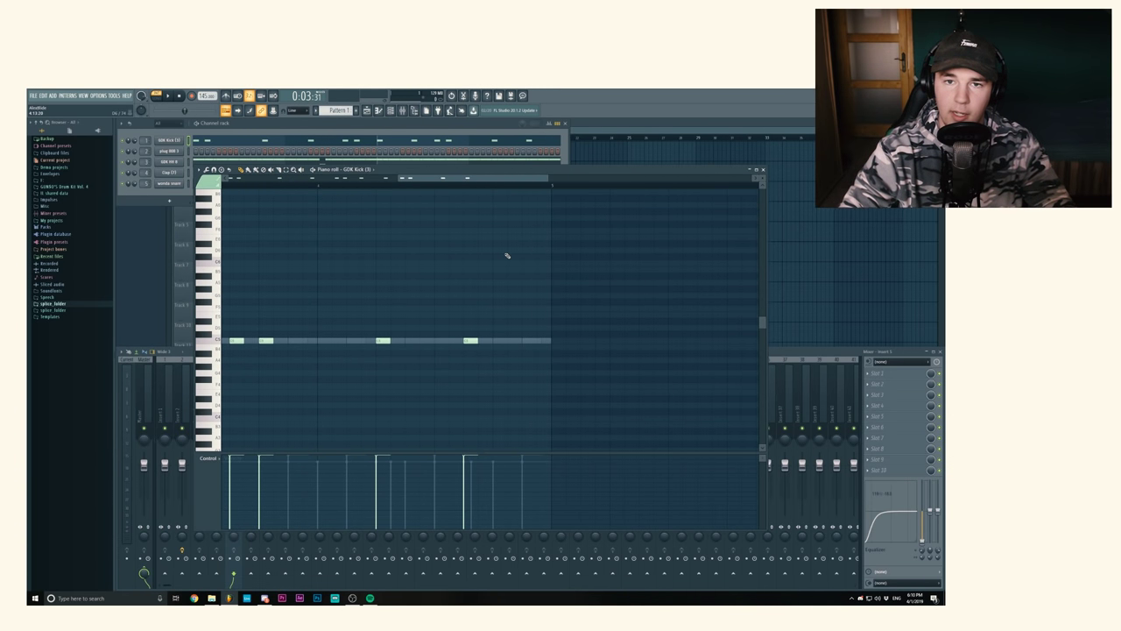
{"action": "left_click", "coordinate": [318, 185]}
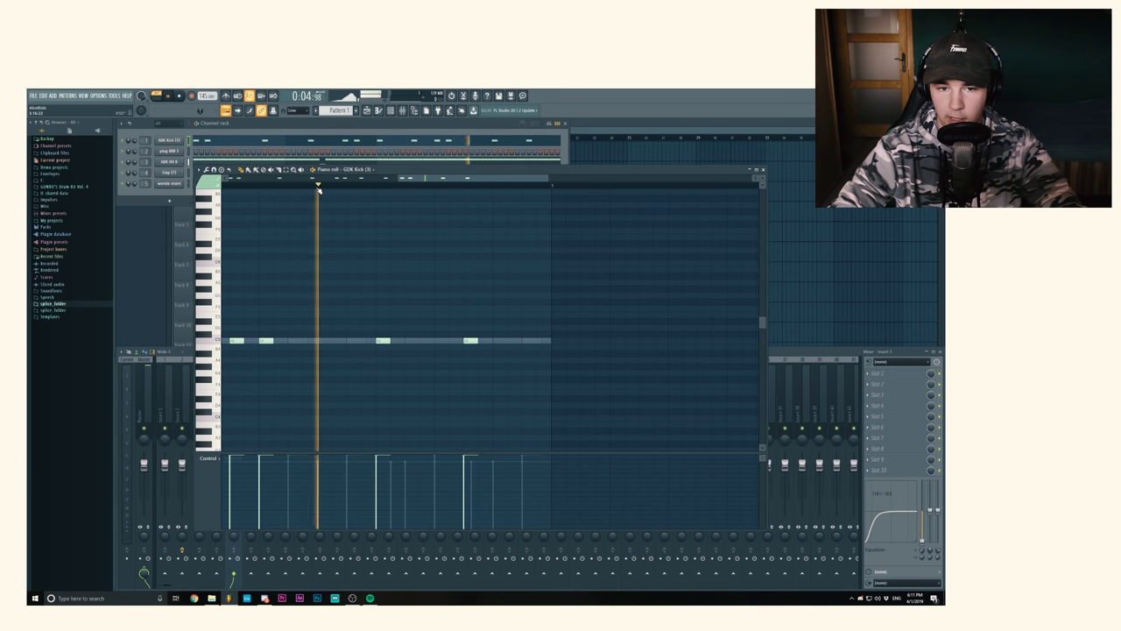
{"action": "key", "text": "space"}
{"action": "key", "text": "space"}
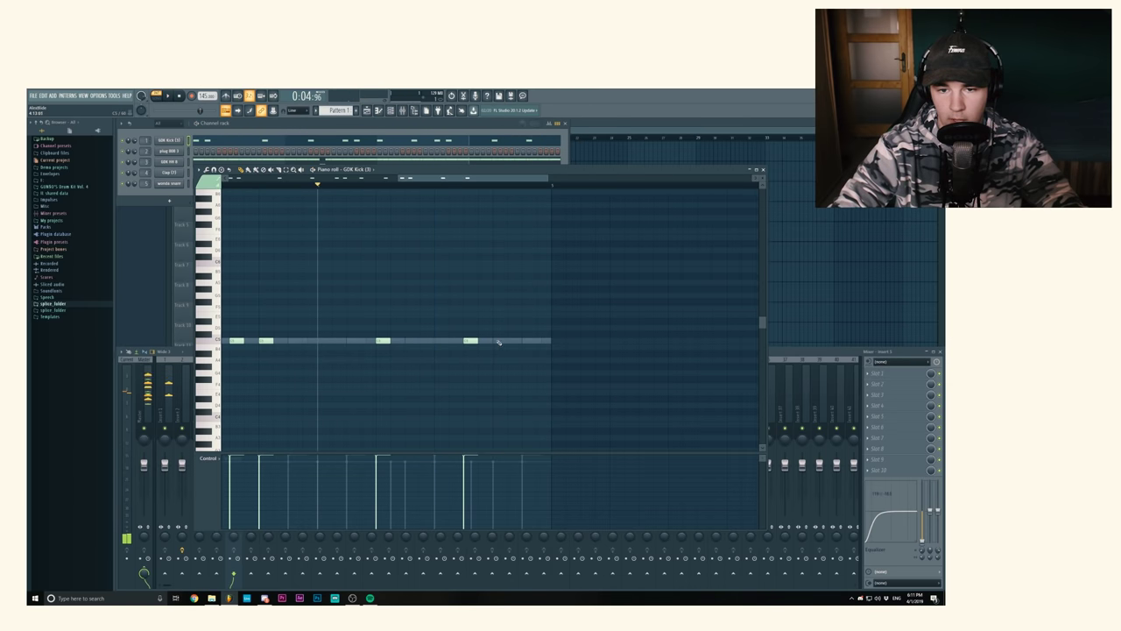
{"action": "left_click", "coordinate": [496, 340]}
{"action": "left_click", "coordinate": [513, 341]}
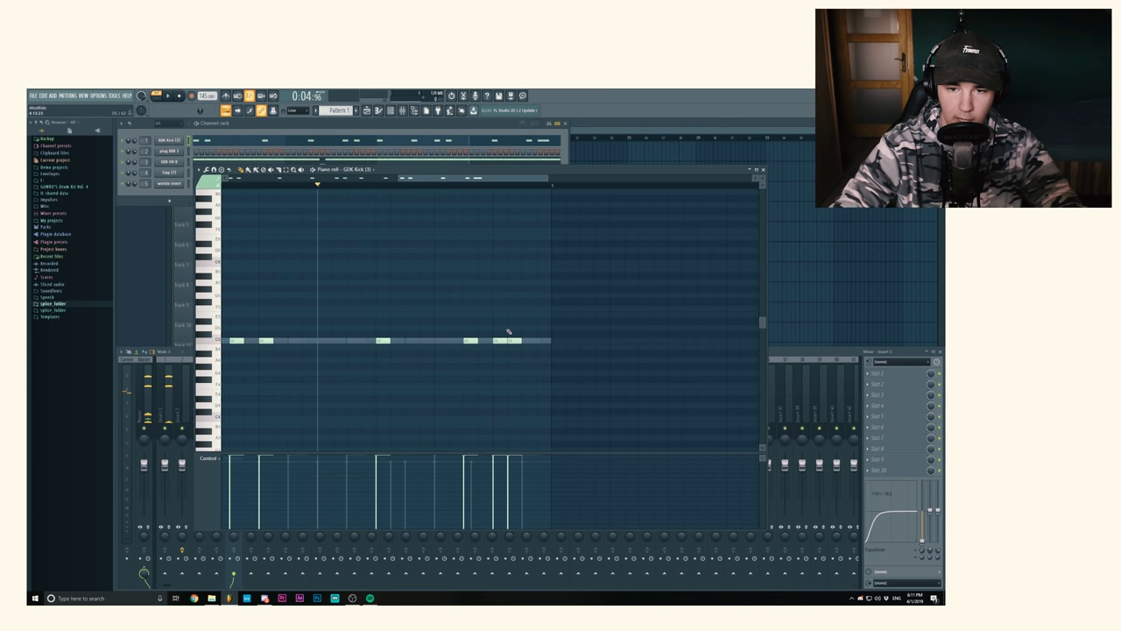
Chop the kick on step 13 of bar 4 into two equal notes with the default chopper pattern and play the roll.
{"action": "left_click_drag", "start_coordinate": [499, 319], "coordinate": [500, 357]}
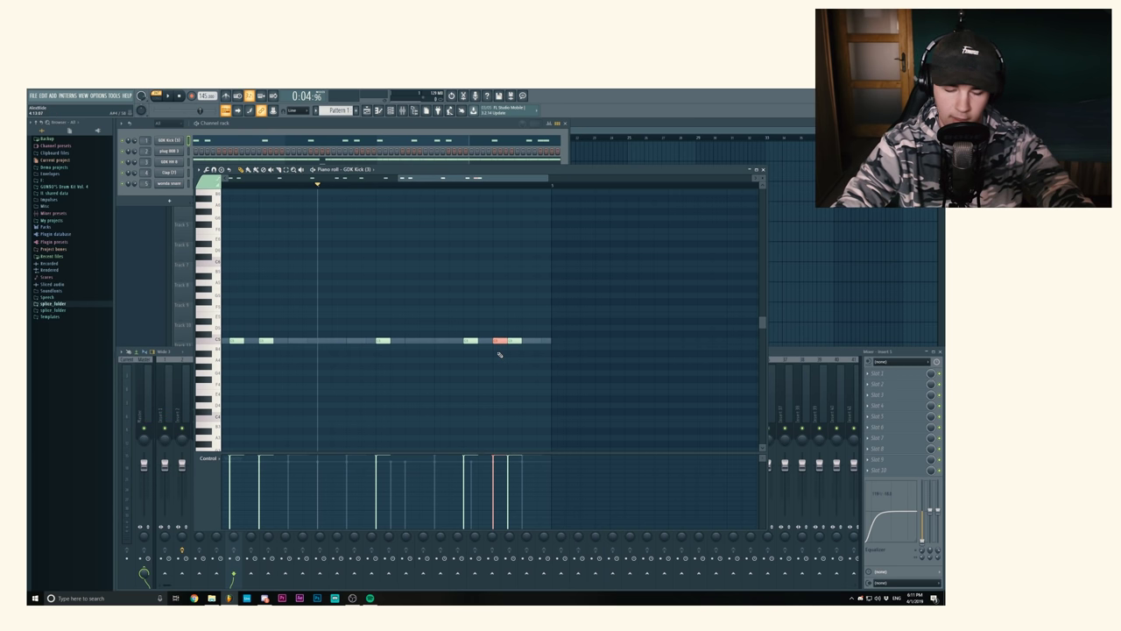
{"action": "key", "text": "ctrl+u"}
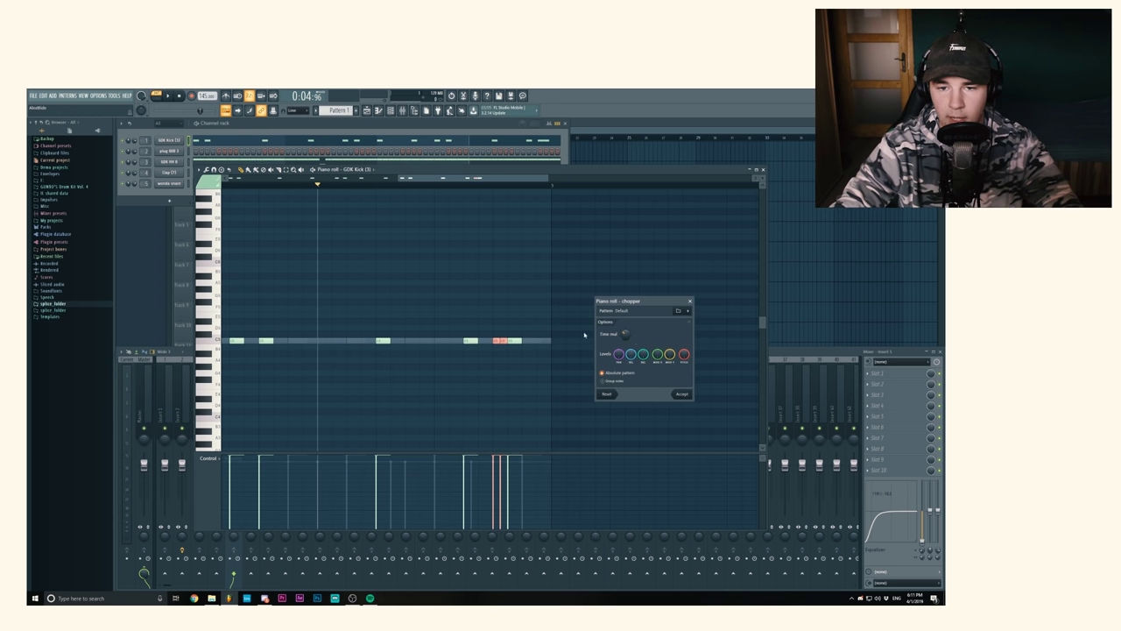
{"action": "left_click", "coordinate": [680, 395]}
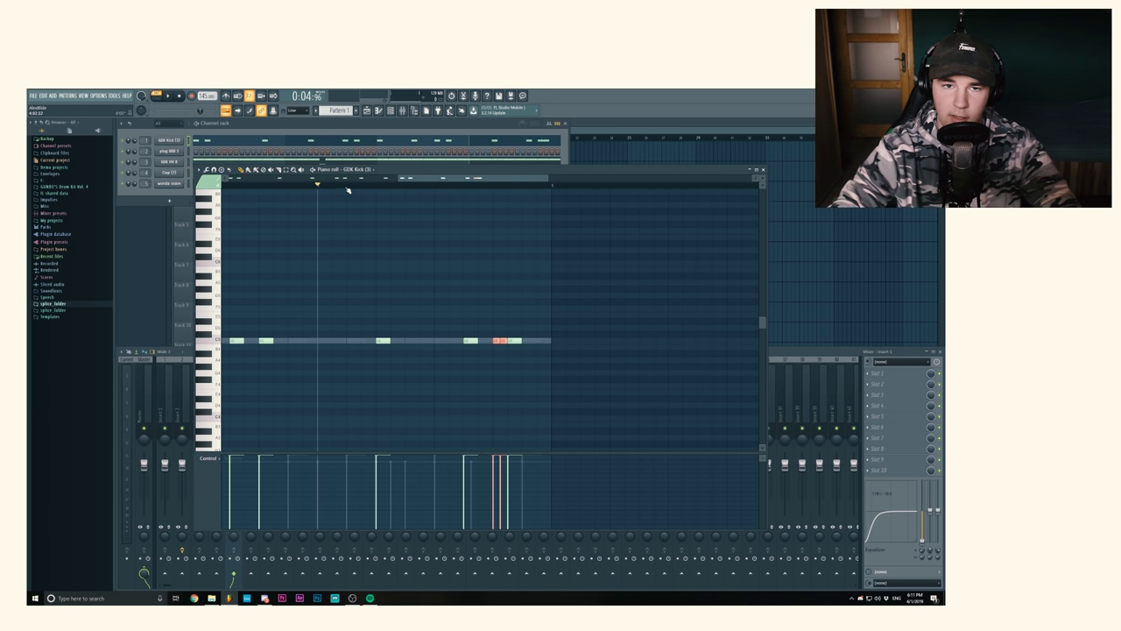
{"action": "scroll", "coordinate": [318, 183], "scroll_direction": "down", "scroll_amount": 2}
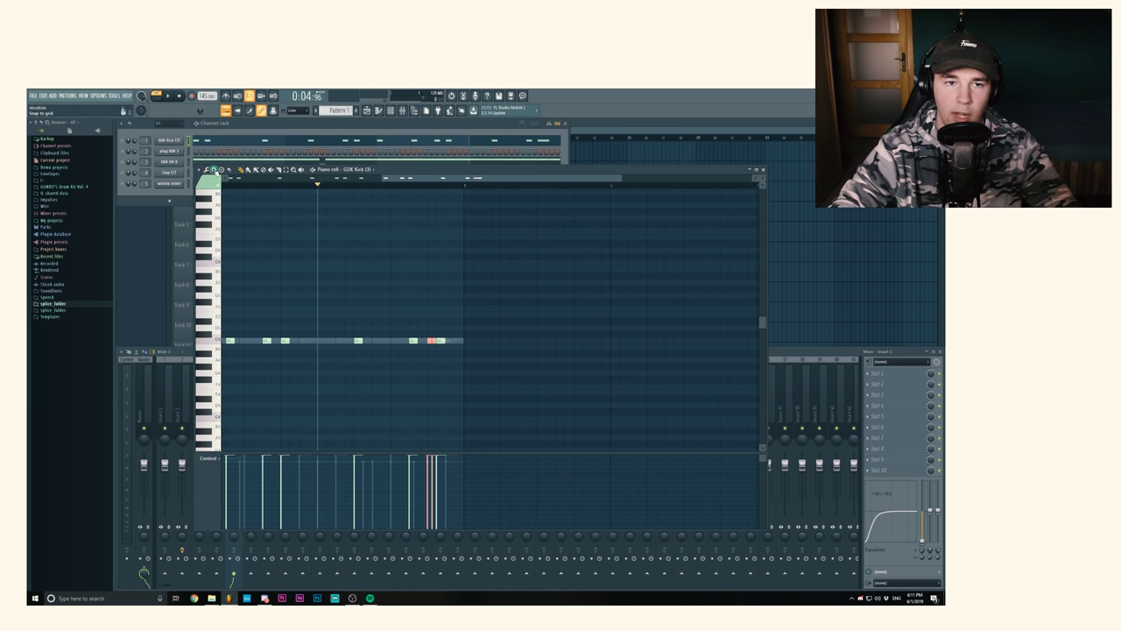
{"action": "left_click", "coordinate": [214, 170]}
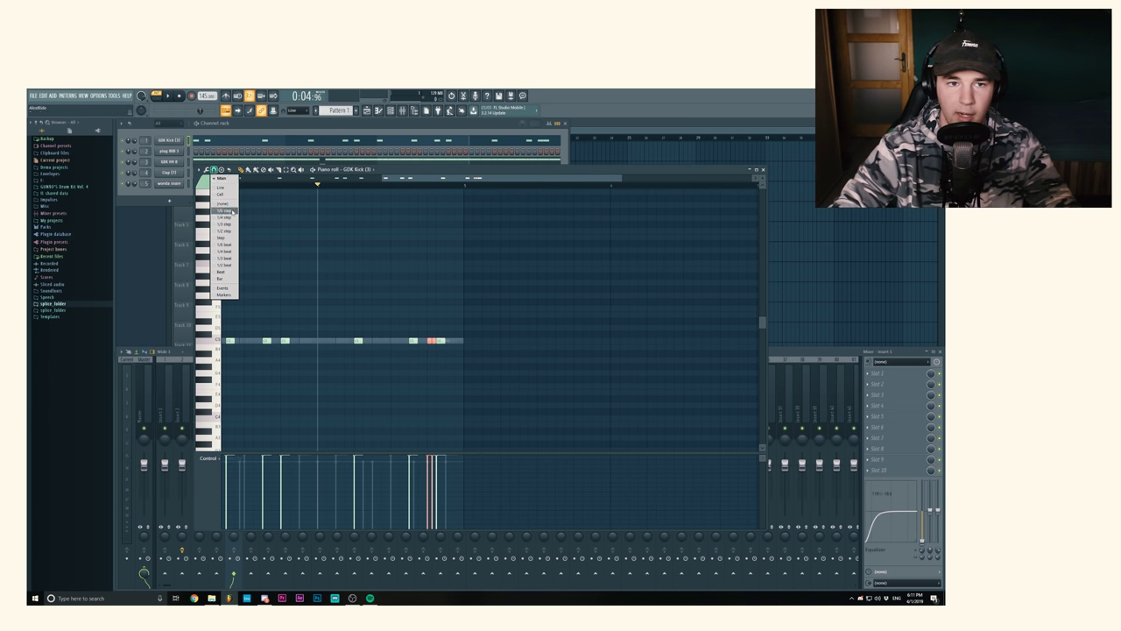
{"action": "left_click", "coordinate": [366, 237]}
{"action": "key", "text": "space"}
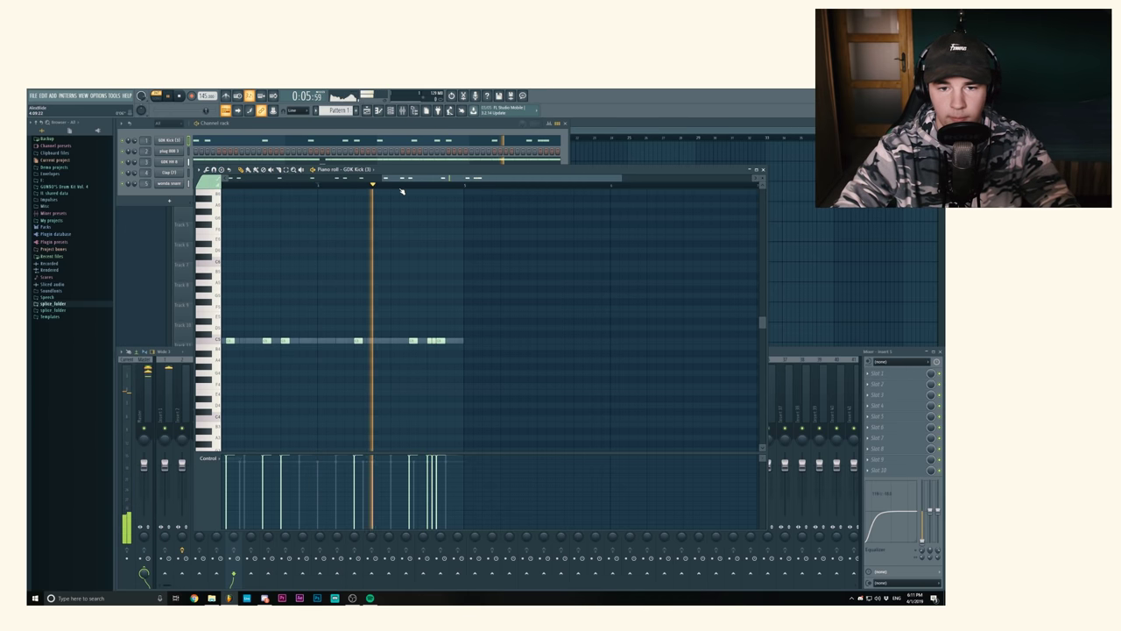
{"action": "key", "text": "space"}
Duplicate the four-bar kick pattern into bars 5 to 8.
{"action": "scroll", "coordinate": [451, 188], "scroll_direction": "down", "scroll_amount": 2}
{"action": "scroll", "coordinate": [455, 188], "scroll_direction": "up", "scroll_amount": 3}
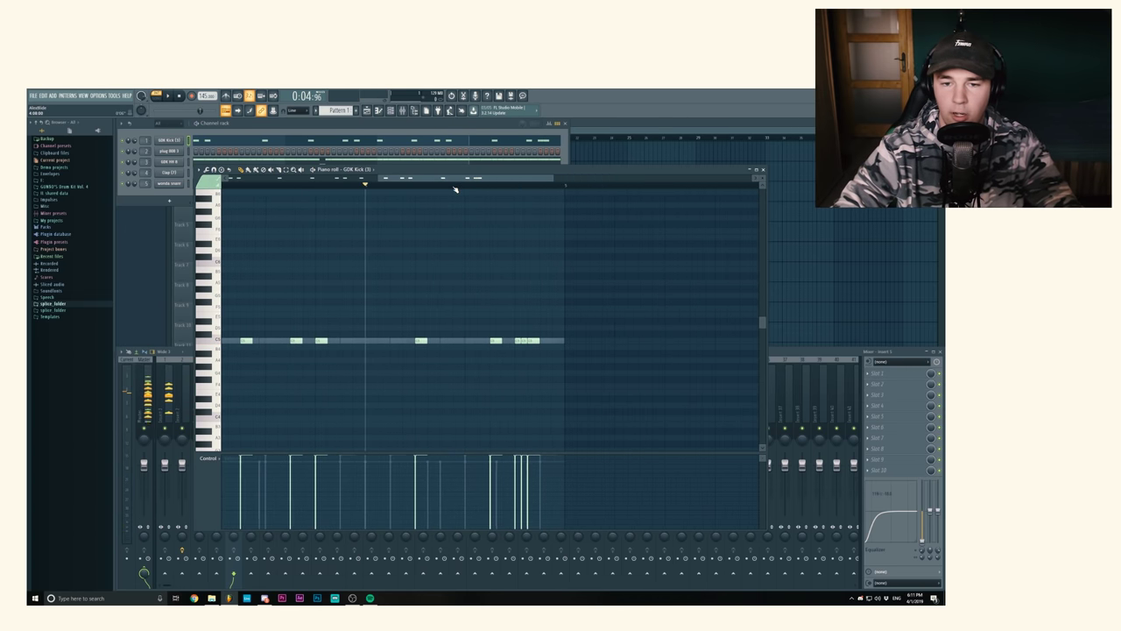
{"action": "scroll", "coordinate": [455, 188], "scroll_direction": "down", "scroll_amount": 5}
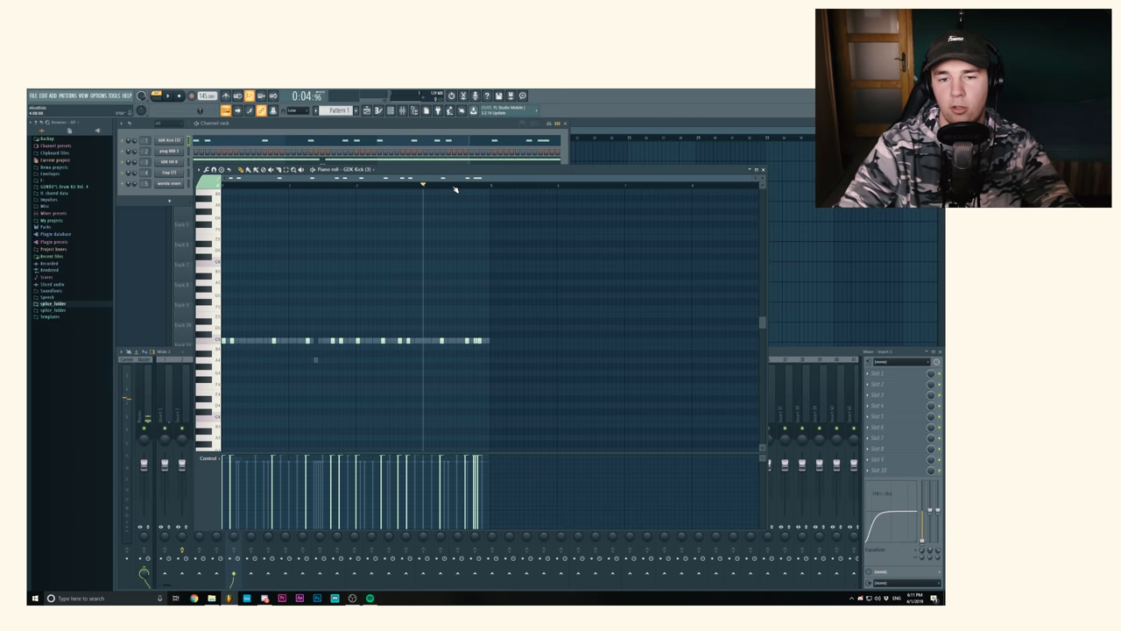
{"action": "mouse_move", "coordinate": [501, 344]}
{"action": "left_mouse_down"}
{"action": "mouse_move", "coordinate": [221, 339]}
{"action": "mouse_move", "coordinate": [492, 340]}
{"action": "left_mouse_up"}
{"action": "left_click", "coordinate": [492, 187]}
{"action": "scroll", "coordinate": [490, 184], "scroll_direction": "down", "scroll_amount": 2}
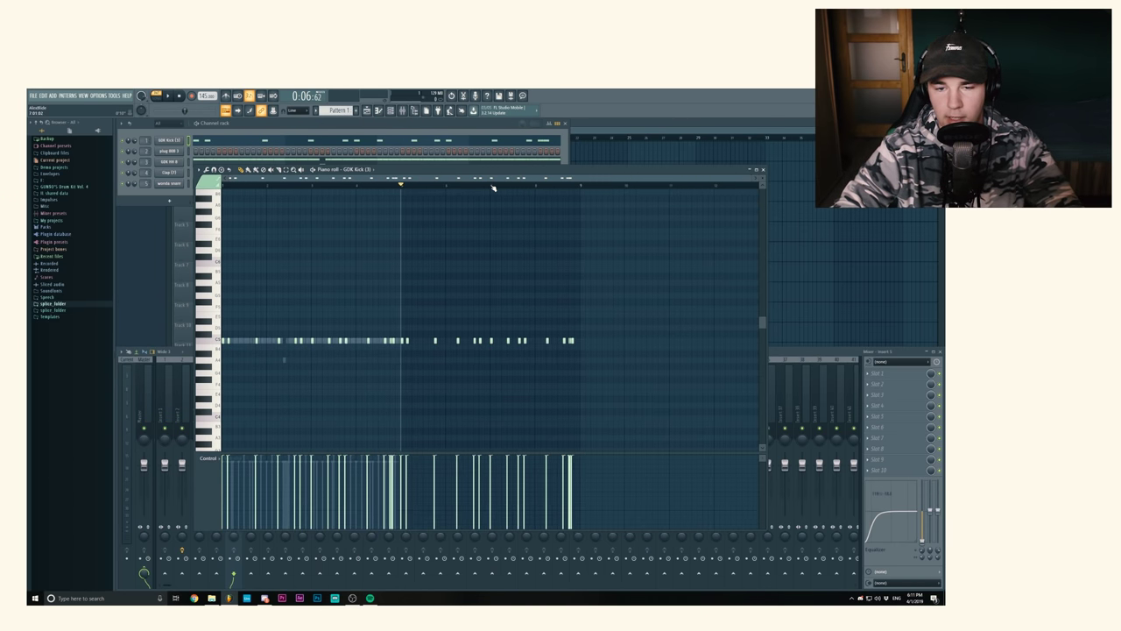
Delete the kick roll at the end of bar 4, keeping the one in bar 8, and play the pattern around both places.
{"action": "scroll", "coordinate": [393, 190], "scroll_direction": "up", "scroll_amount": 3}
{"action": "right_click", "coordinate": [393, 360]}
{"action": "right_click", "coordinate": [400, 360]}
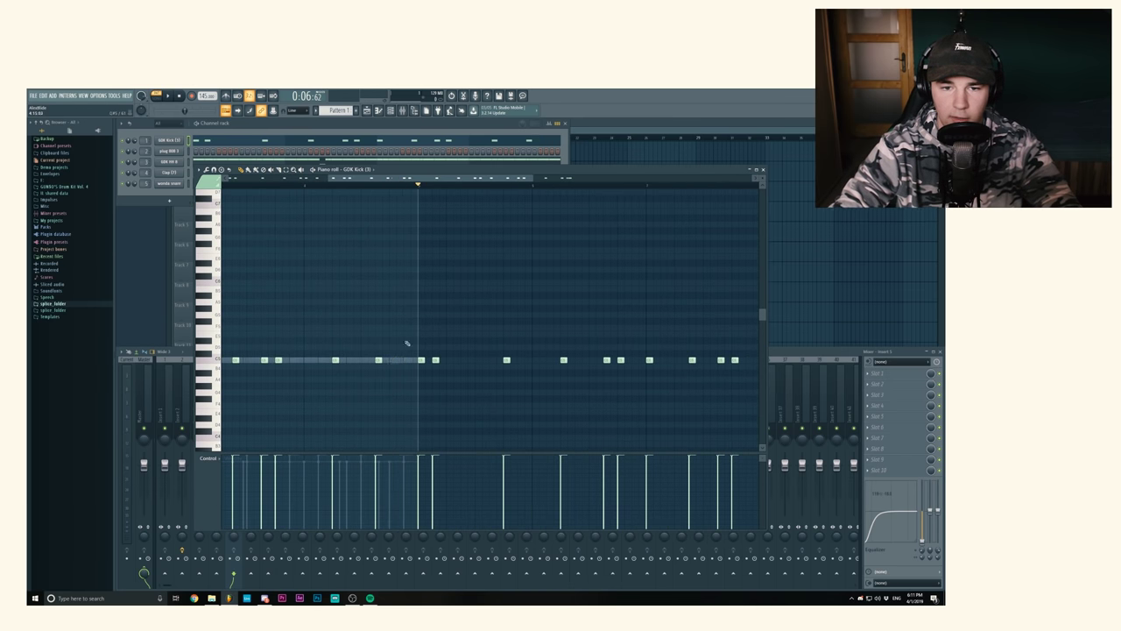
{"action": "scroll", "coordinate": [393, 191], "scroll_direction": "down", "scroll_amount": 2}
{"action": "key", "text": "space"}
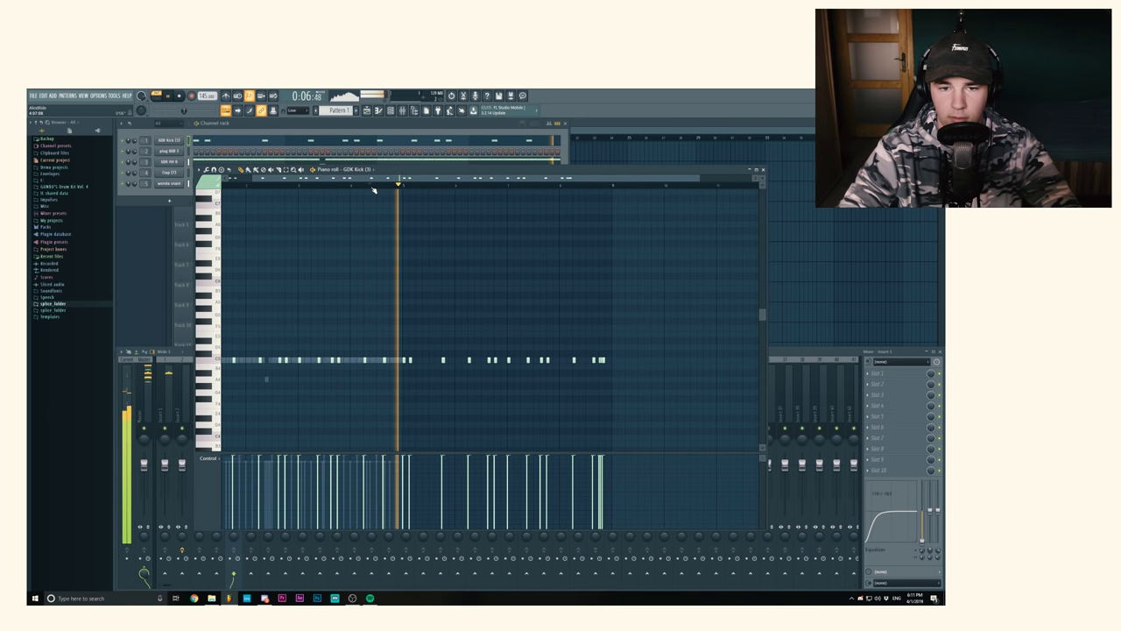
{"action": "left_click", "coordinate": [580, 185]}
{"action": "scroll", "coordinate": [581, 184], "scroll_direction": "up", "scroll_amount": 2}
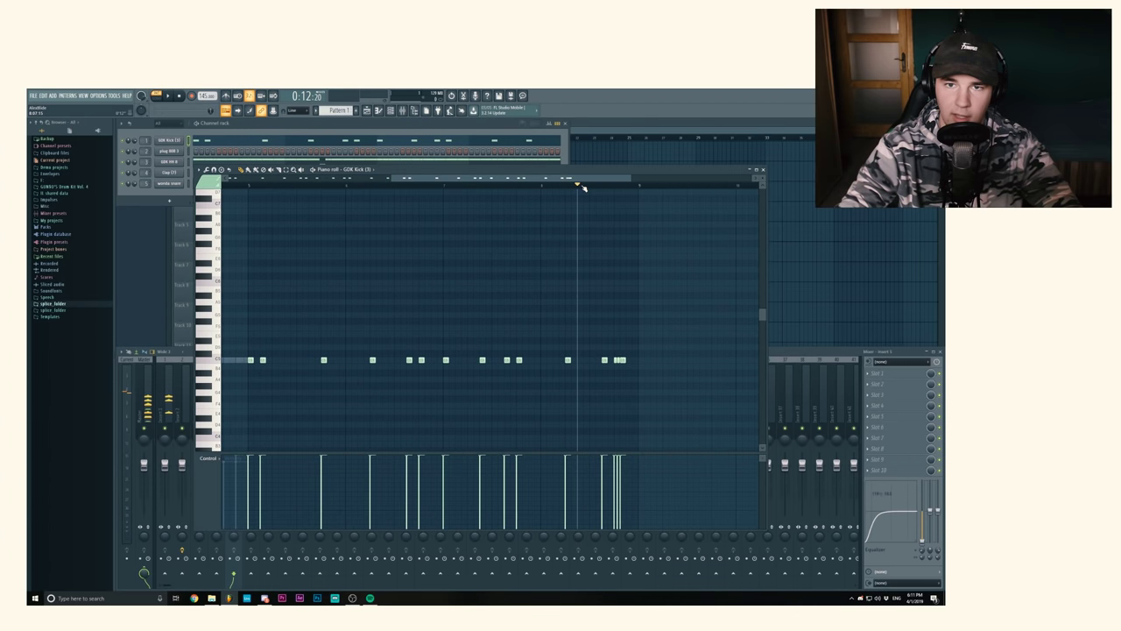
{"action": "key", "text": "space"}
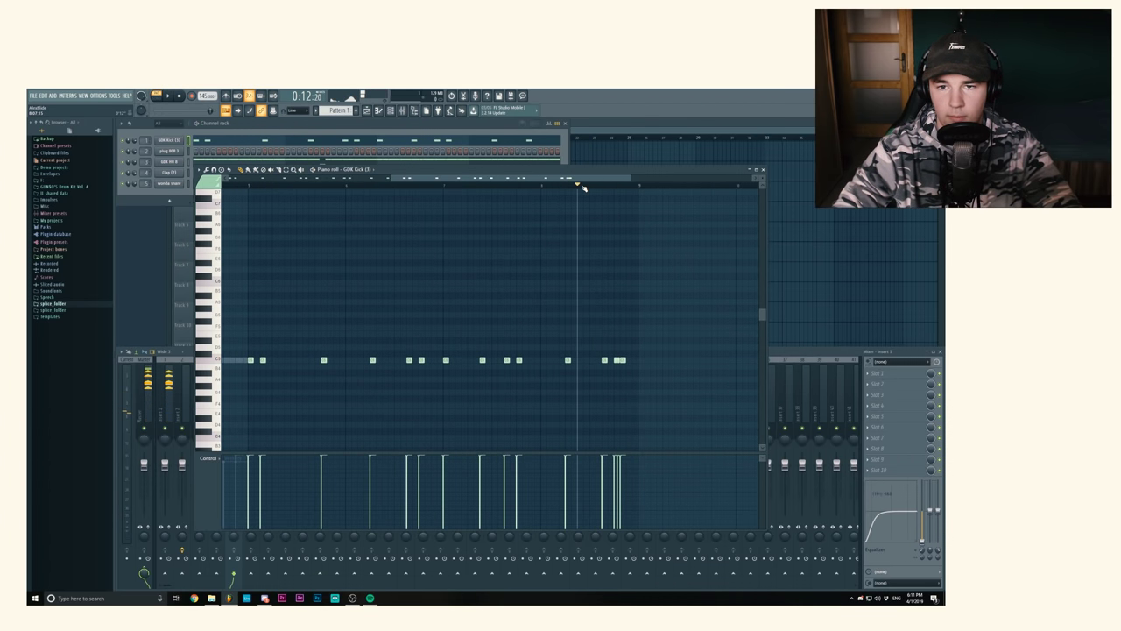
Duplicate the four-bar hi-hat pattern, including its roll, into bars 5 to 8.
{"action": "scroll", "coordinate": [584, 188], "scroll_direction": "down", "scroll_amount": 2}
{"action": "left_click", "coordinate": [408, 163]}
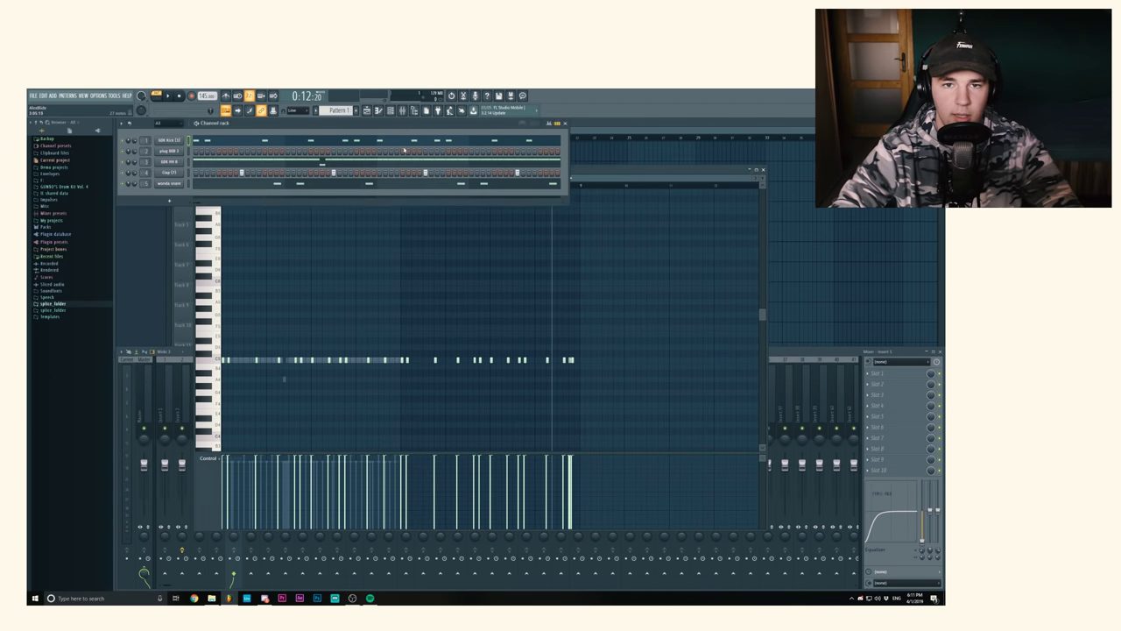
{"action": "scroll", "coordinate": [406, 263], "scroll_direction": "down", "scroll_amount": 3}
{"action": "scroll", "coordinate": [365, 285], "scroll_direction": "up", "scroll_amount": 3}
{"action": "key", "text": "ctrl+a"}
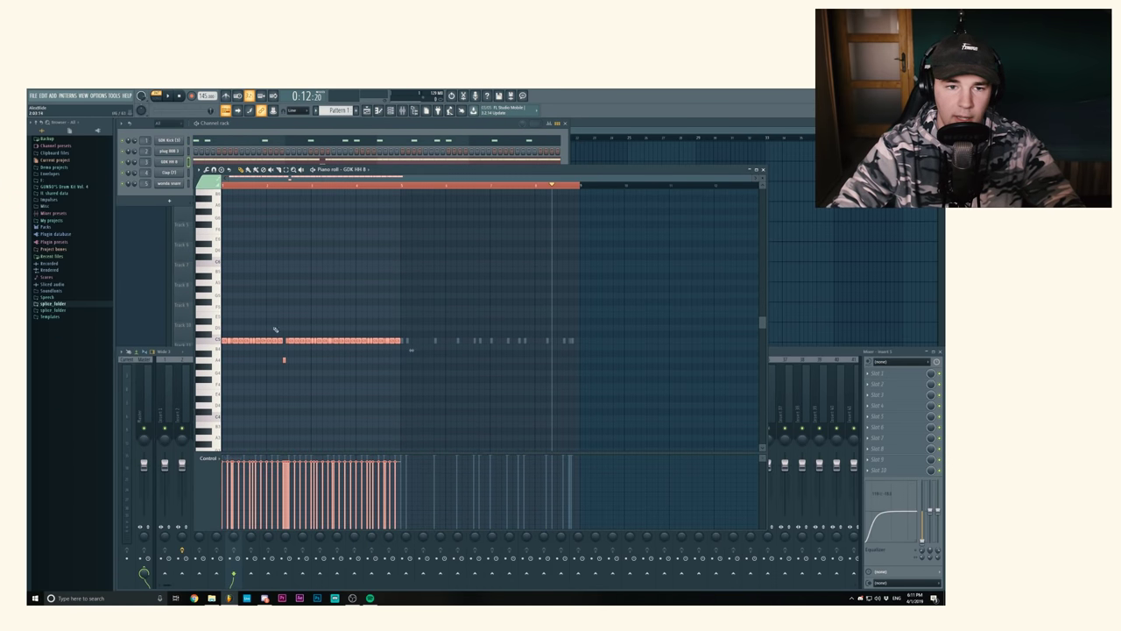
{"action": "key", "text": "ctrl+b"}
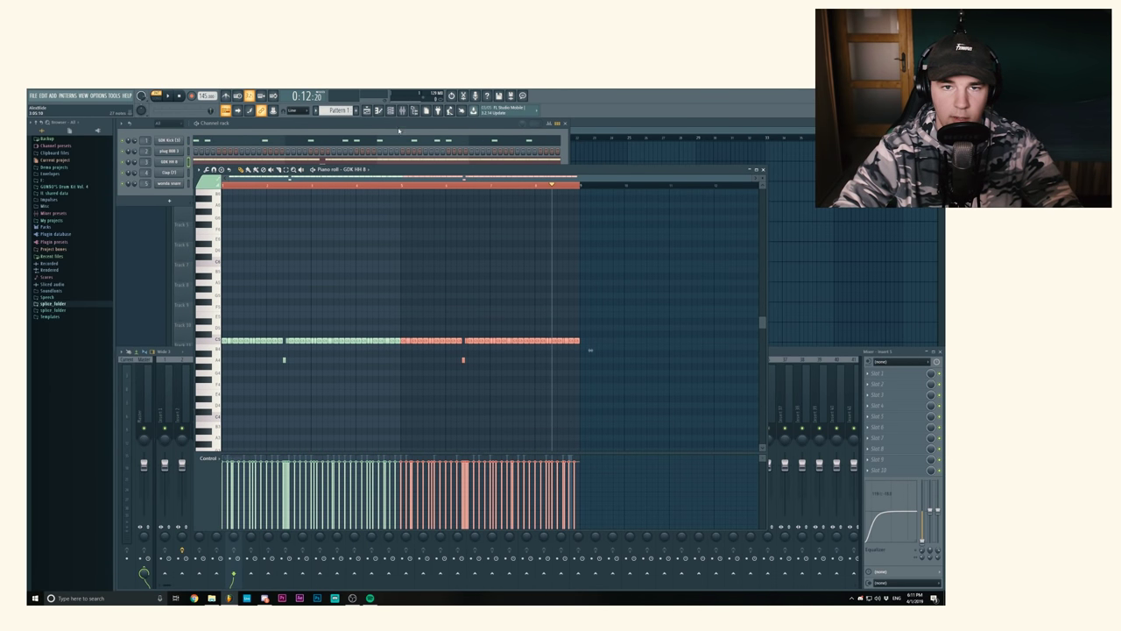
Repeat the wonda snare pattern in bars 5 to 8 and check the clap notes across all eight bars.
{"action": "left_click", "coordinate": [400, 129]}
{"action": "left_click", "coordinate": [387, 186]}
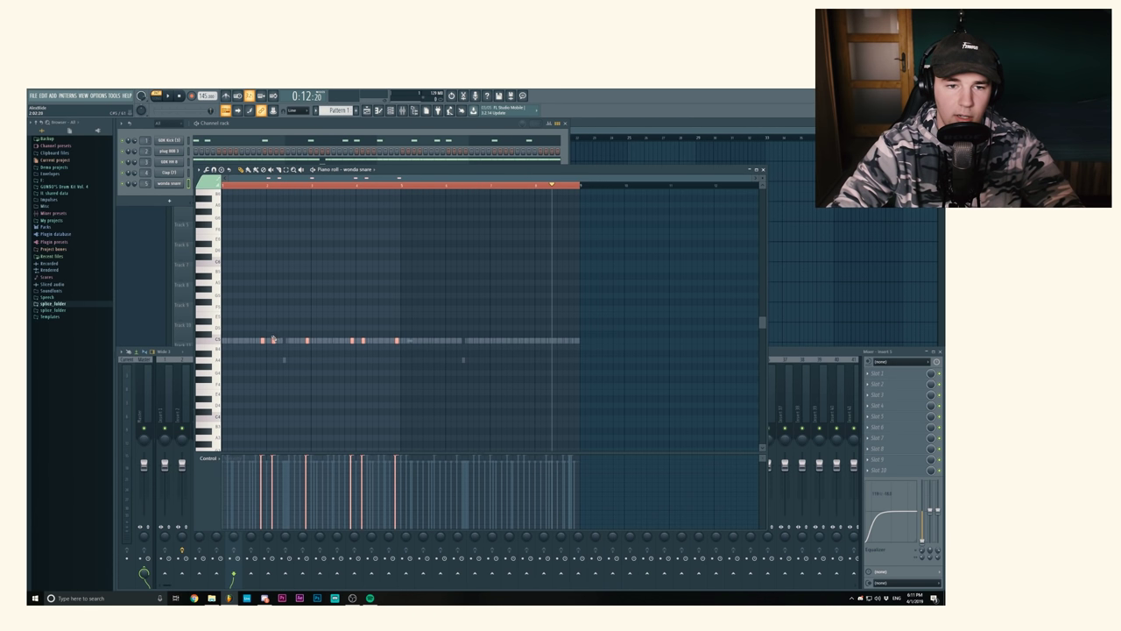
{"action": "left_click_drag", "start_coordinate": [420, 343], "coordinate": [441, 345]}
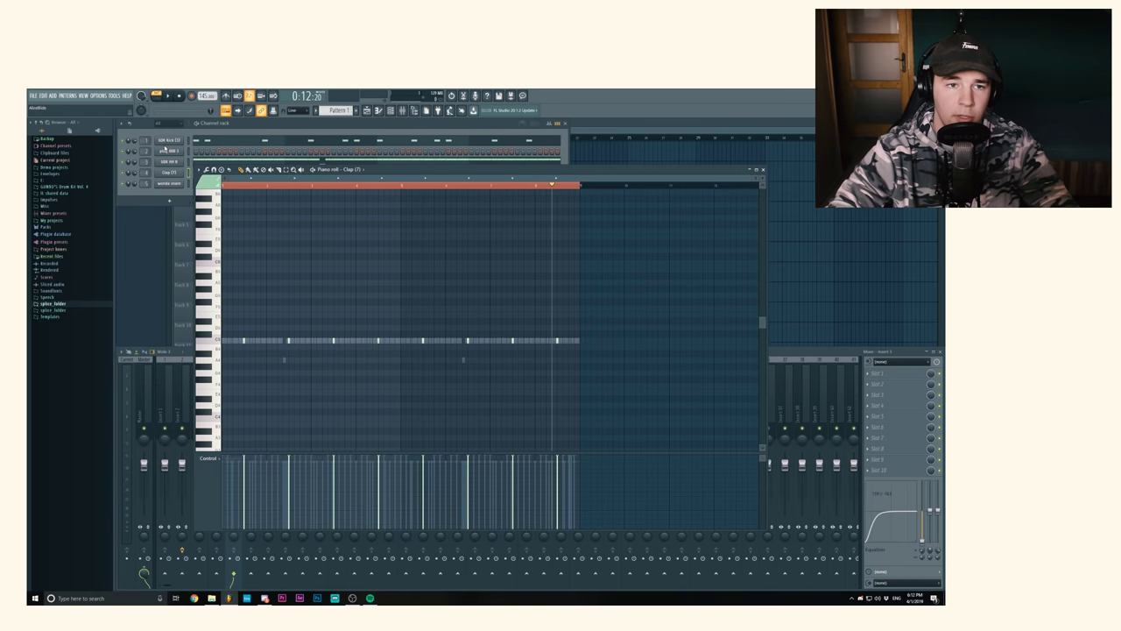
Copy the kick channel's notes and paste them into the plug 808 channel.
{"action": "right_click", "coordinate": [184, 140]}
{"action": "left_click", "coordinate": [252, 147]}
{"action": "left_click", "coordinate": [176, 152]}
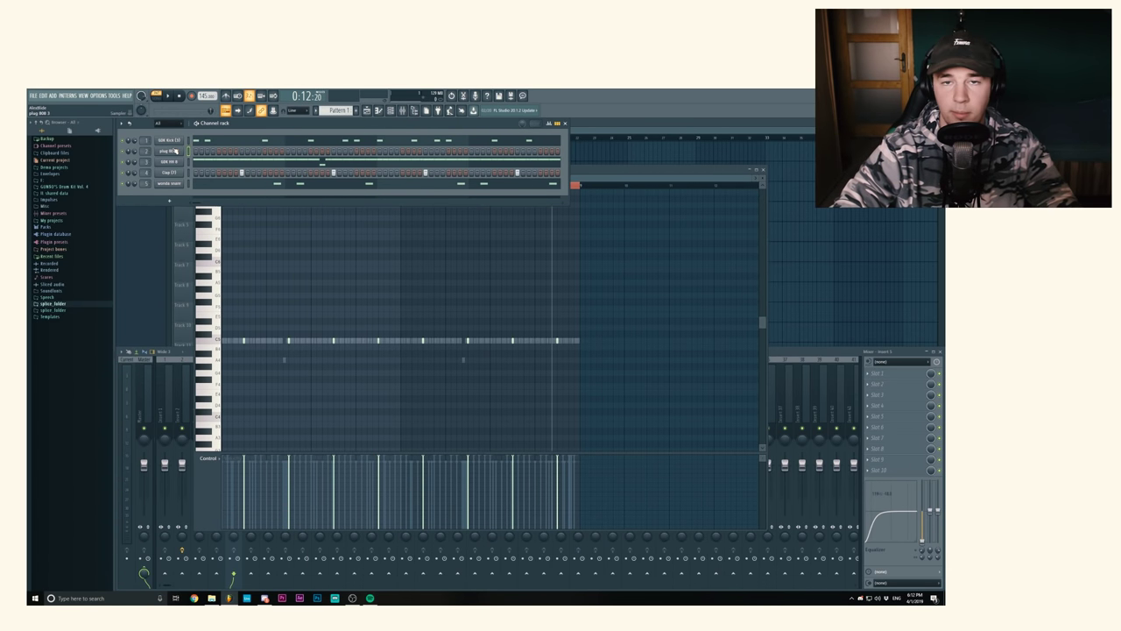
{"action": "right_click", "coordinate": [175, 151]}
{"action": "left_click", "coordinate": [255, 164]}
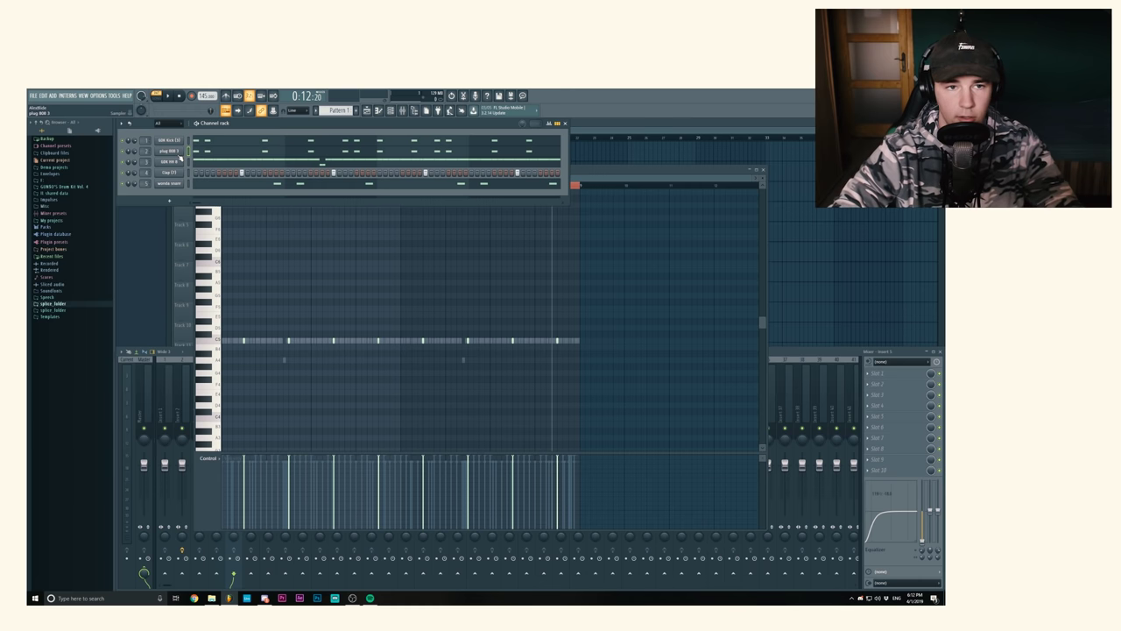
Enable the plug 808's volume envelope, shape it with no attack and a flat hold, and audition the sound.
{"action": "left_click", "coordinate": [180, 154]}
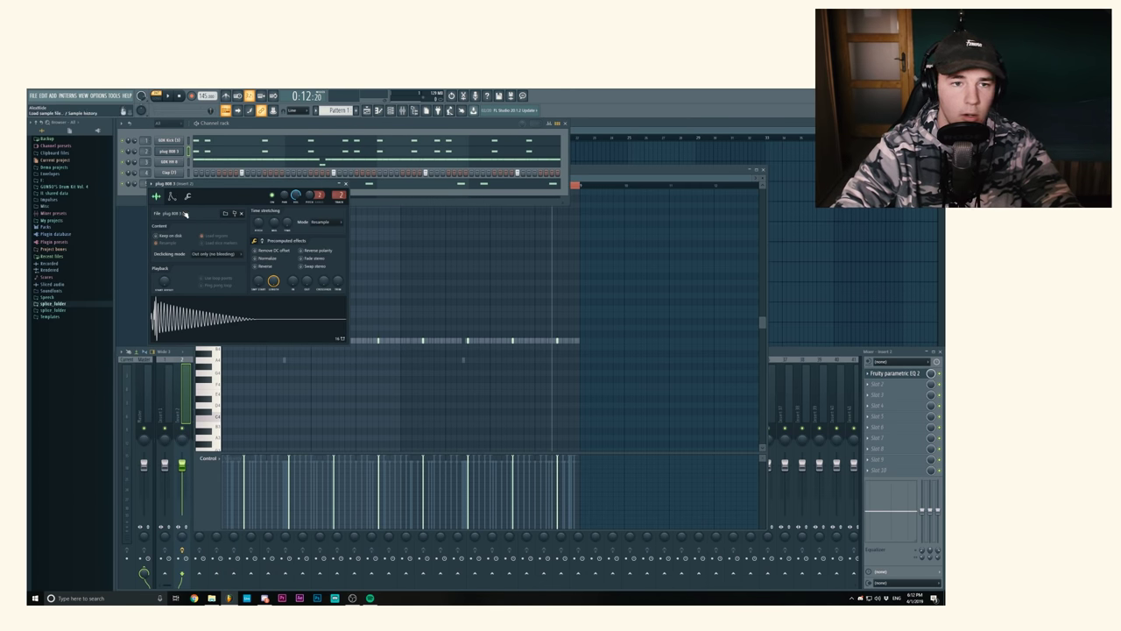
{"action": "left_click", "coordinate": [172, 196]}
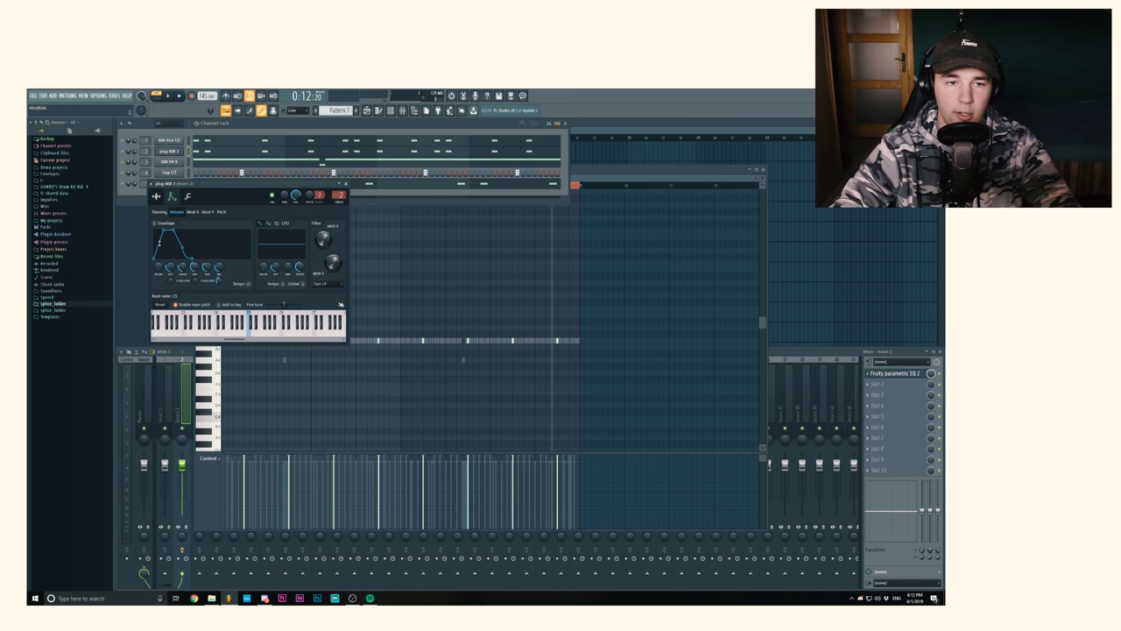
{"action": "left_click_drag", "start_coordinate": [164, 230], "coordinate": [186, 259]}
{"action": "key", "text": "z"}
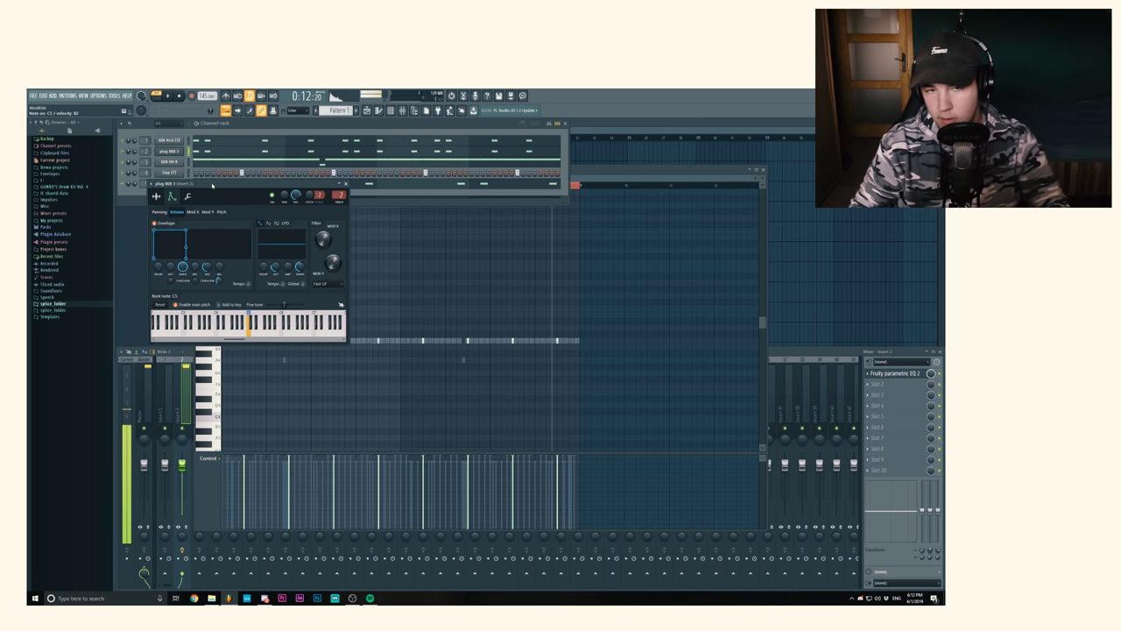
{"action": "key", "text": "q"}
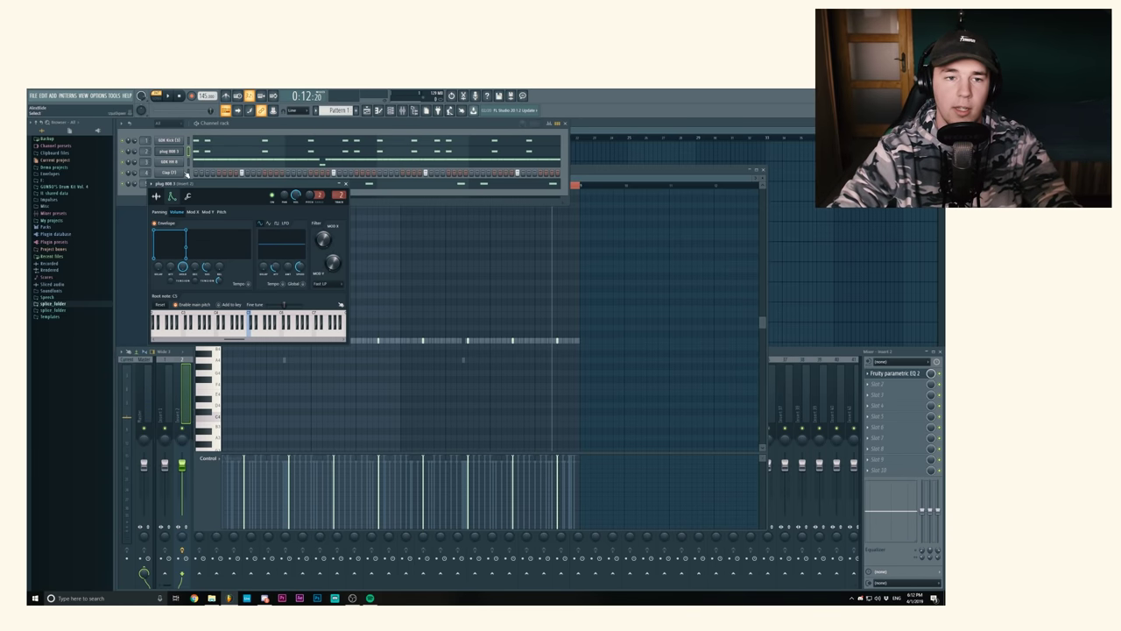
Set the plug 808 channel to cut itself and close its sampler settings.
{"action": "left_click", "coordinate": [156, 196]}
{"action": "right_click", "coordinate": [177, 153]}
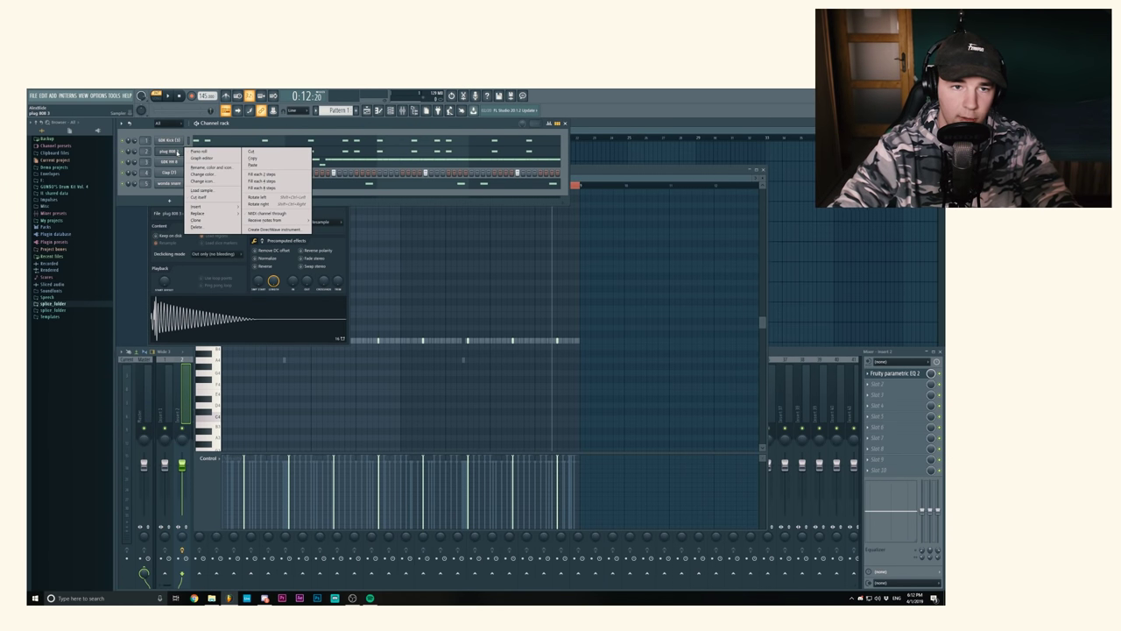
{"action": "left_click", "coordinate": [200, 198]}
{"action": "left_click", "coordinate": [315, 212]}
{"action": "left_click", "coordinate": [343, 184]}
Extend the 808 notes with quick legato up to a temporary note at bar 9, delete that note and play the pattern.
{"action": "left_click", "coordinate": [235, 154]}
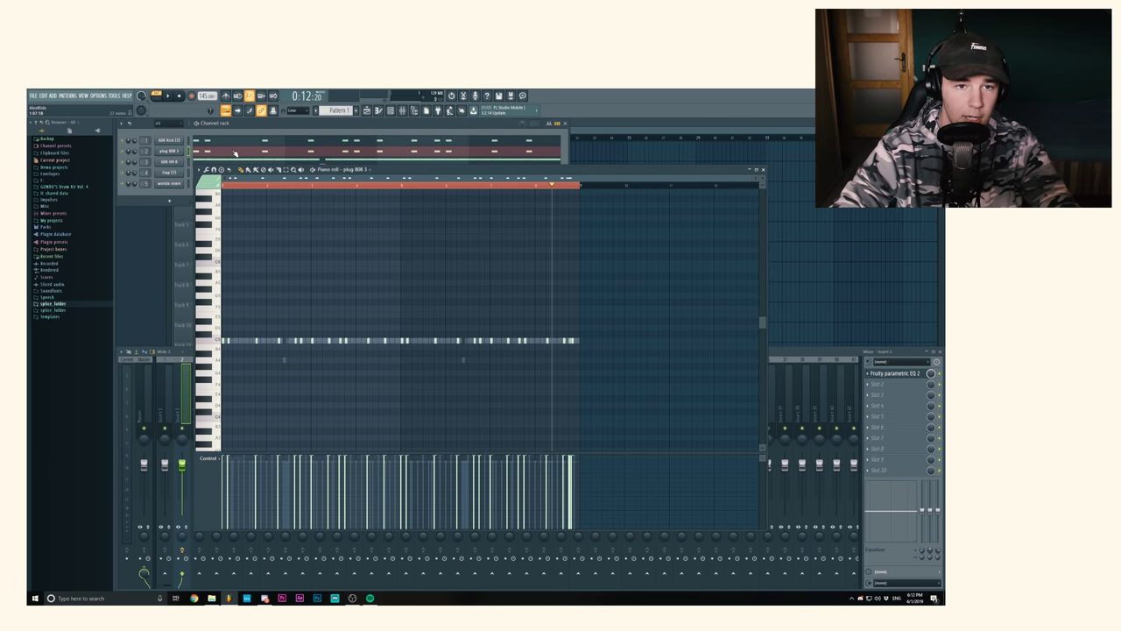
{"action": "left_click", "coordinate": [582, 342]}
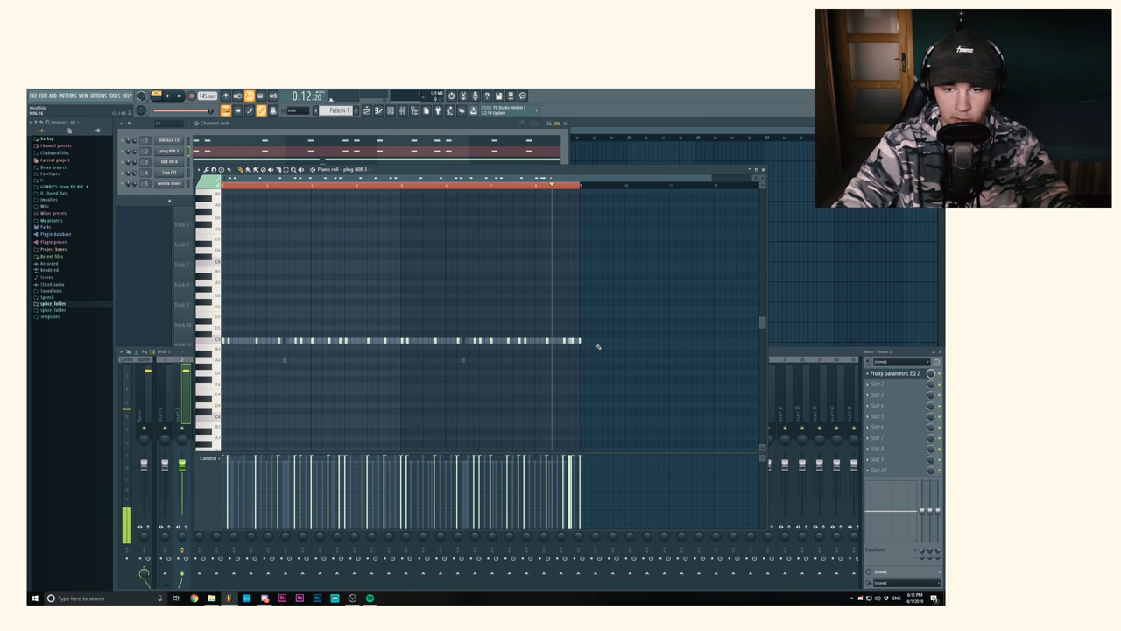
{"action": "key", "text": "ctrl+l"}
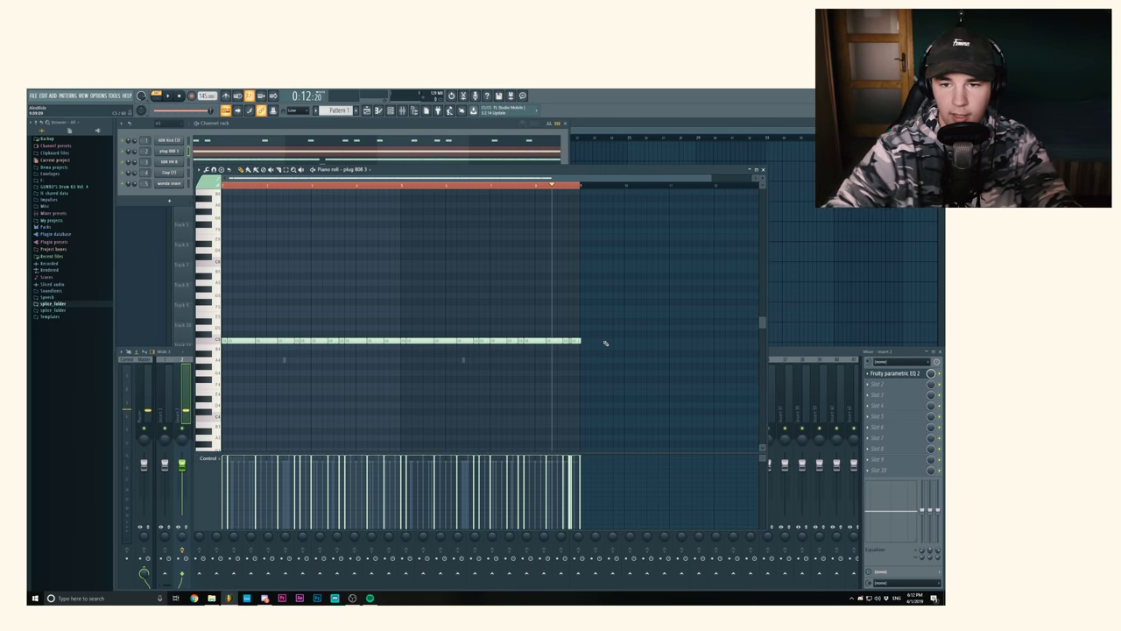
{"action": "right_click", "coordinate": [581, 342]}
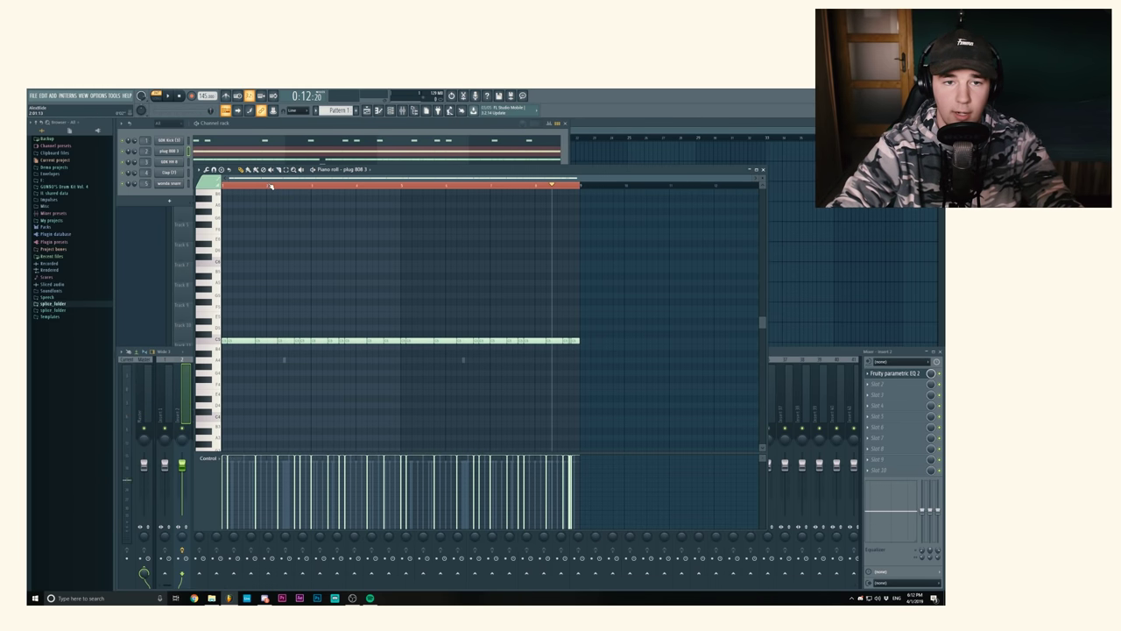
{"action": "key", "text": "space"}
{"action": "key", "text": "space"}
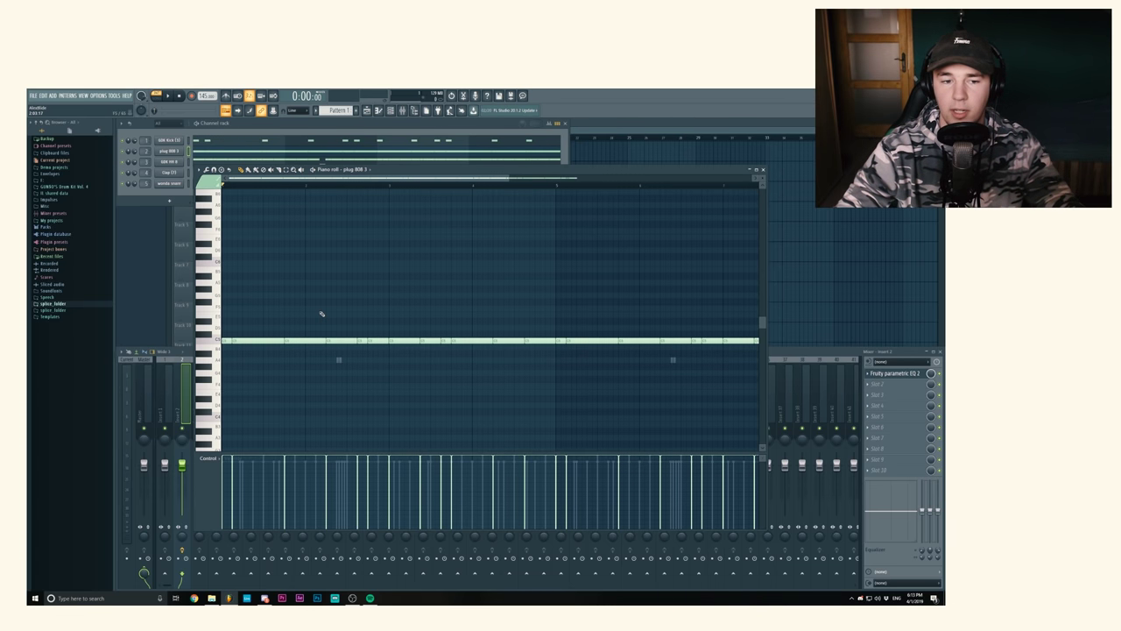
Shape the 808's low and high ends with Fruity parametric EQ 2 on its mixer insert while playing the pattern.
{"action": "key", "text": "F9"}
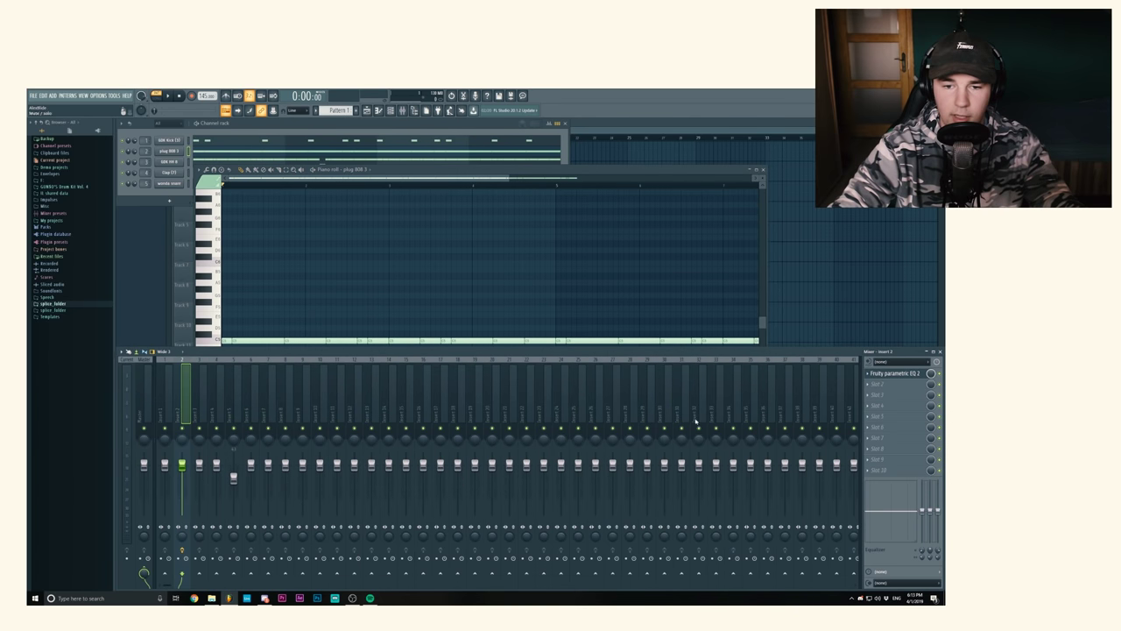
{"action": "left_click", "coordinate": [893, 374]}
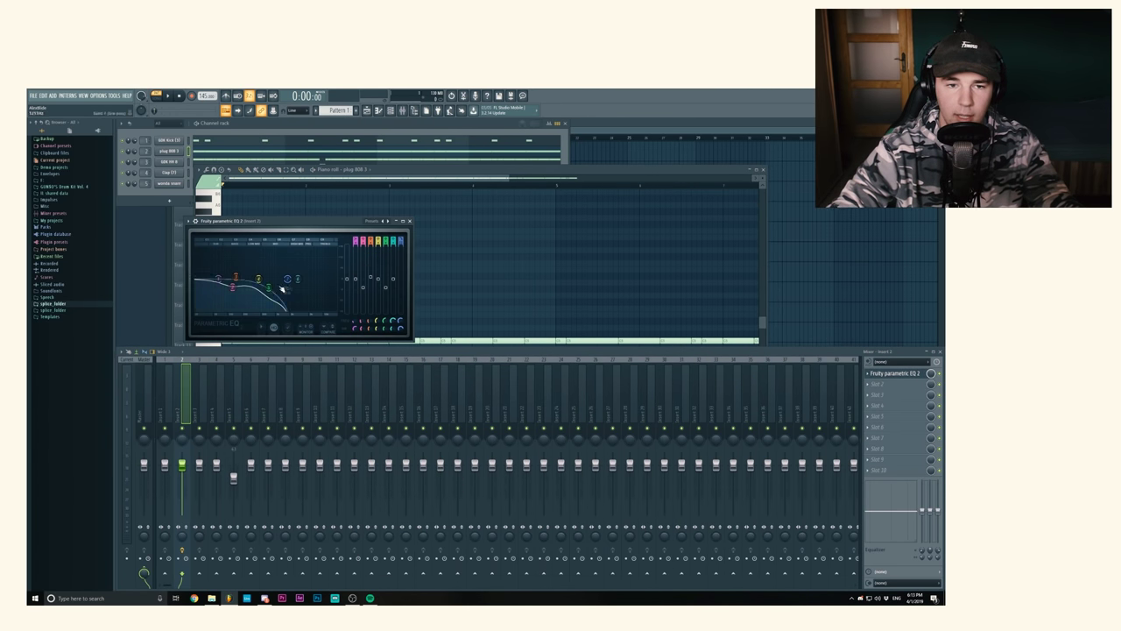
{"action": "left_click_drag", "start_coordinate": [281, 288], "coordinate": [261, 281]}
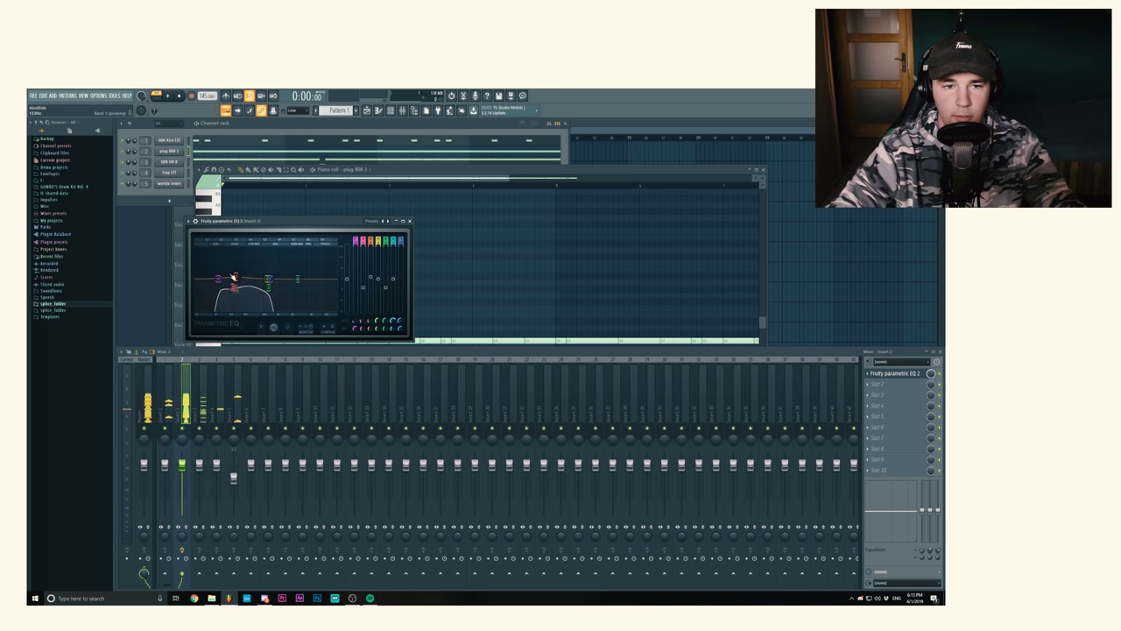
{"action": "mouse_move", "coordinate": [218, 279]}
{"action": "left_mouse_down"}
{"action": "mouse_move", "coordinate": [202, 278]}
{"action": "mouse_move", "coordinate": [254, 279]}
{"action": "mouse_move", "coordinate": [227, 275]}
{"action": "left_mouse_up"}
{"action": "key", "text": "space"}
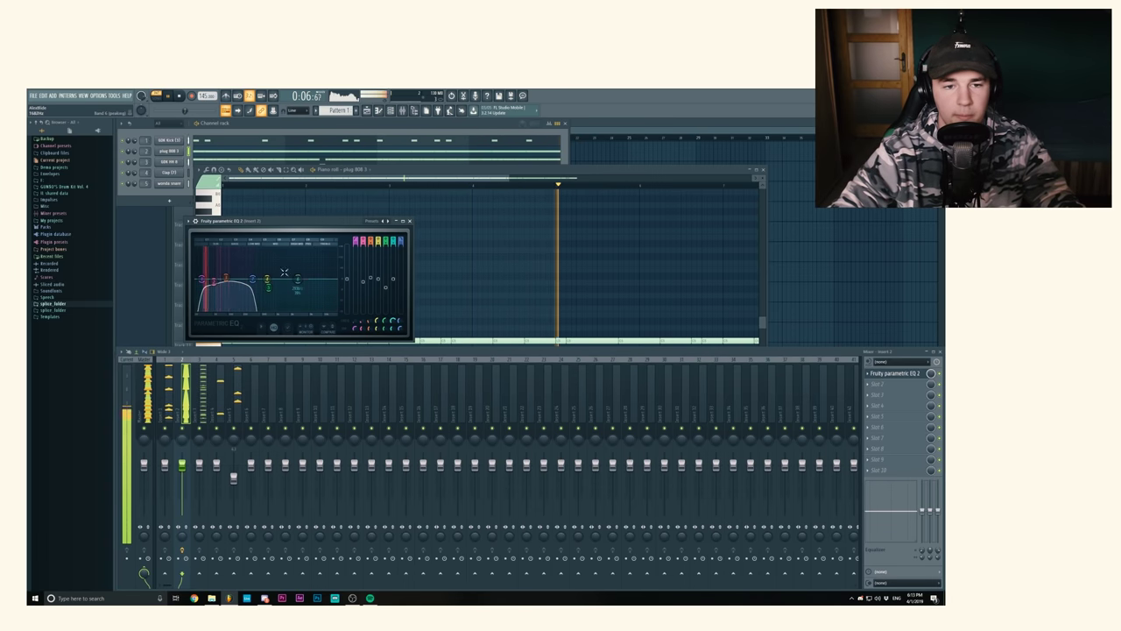
{"action": "key", "text": "space"}
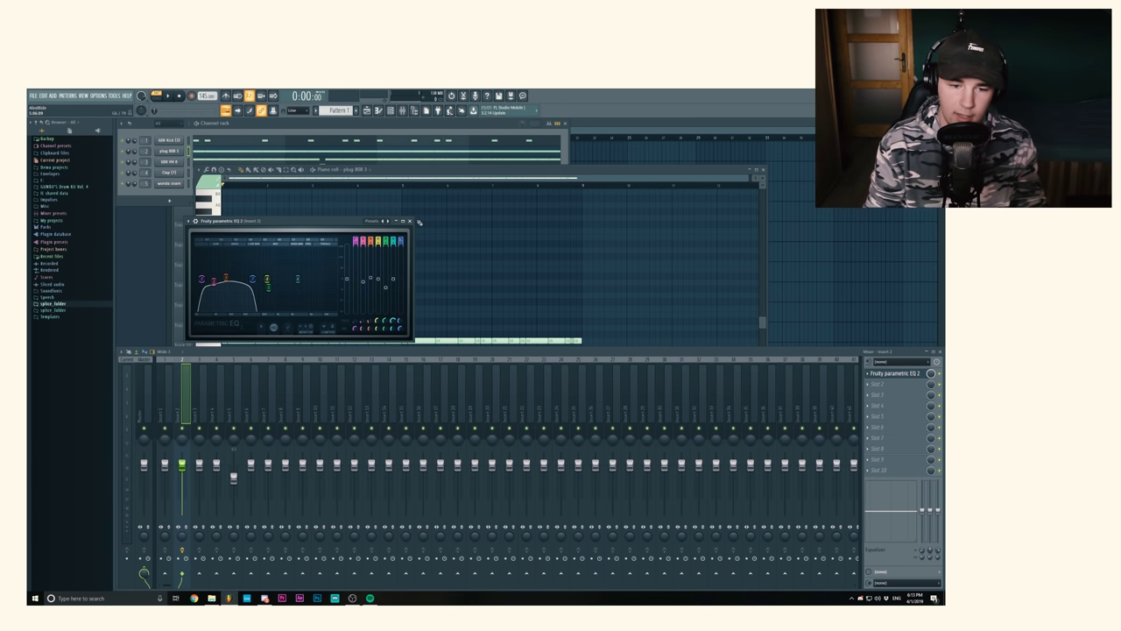
{"action": "left_click", "coordinate": [407, 221]}
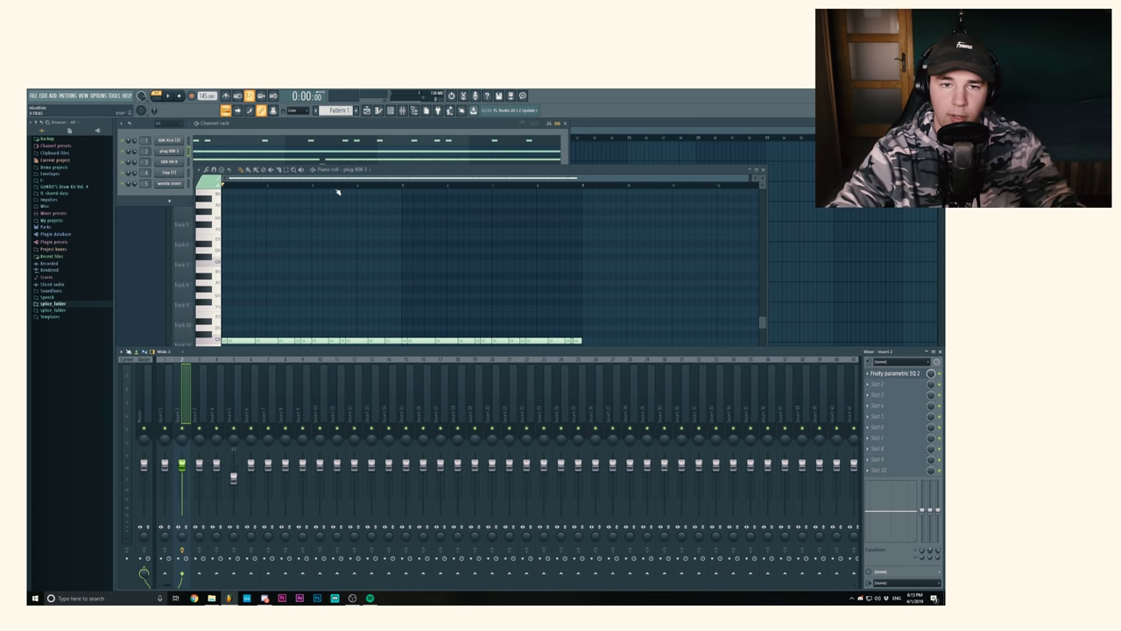
Lower the 808 note late in bar 1 three semitones, raise the last two notes of bars 2 and 4 four semitones, and close the piano roll.
{"action": "left_click", "coordinate": [332, 182]}
{"action": "scroll", "coordinate": [330, 181], "scroll_direction": "up", "scroll_amount": 3}
{"action": "left_click_drag", "start_coordinate": [327, 180], "coordinate": [259, 180]}
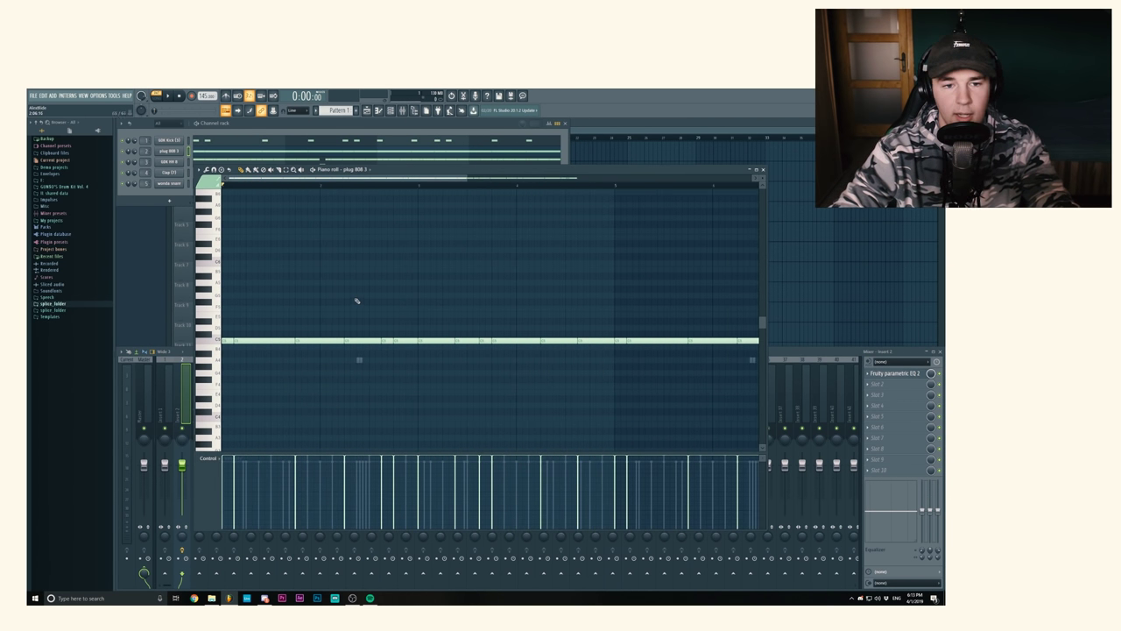
{"action": "key", "text": "space"}
{"action": "left_click_drag", "start_coordinate": [314, 340], "coordinate": [315, 360]}
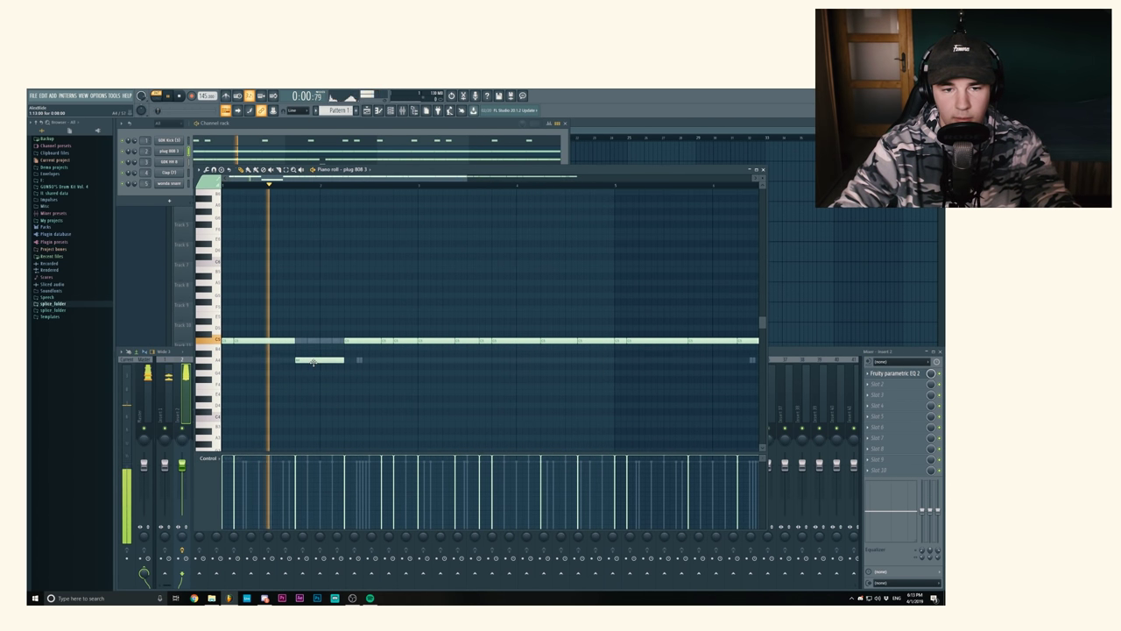
{"action": "left_click", "coordinate": [401, 307]}
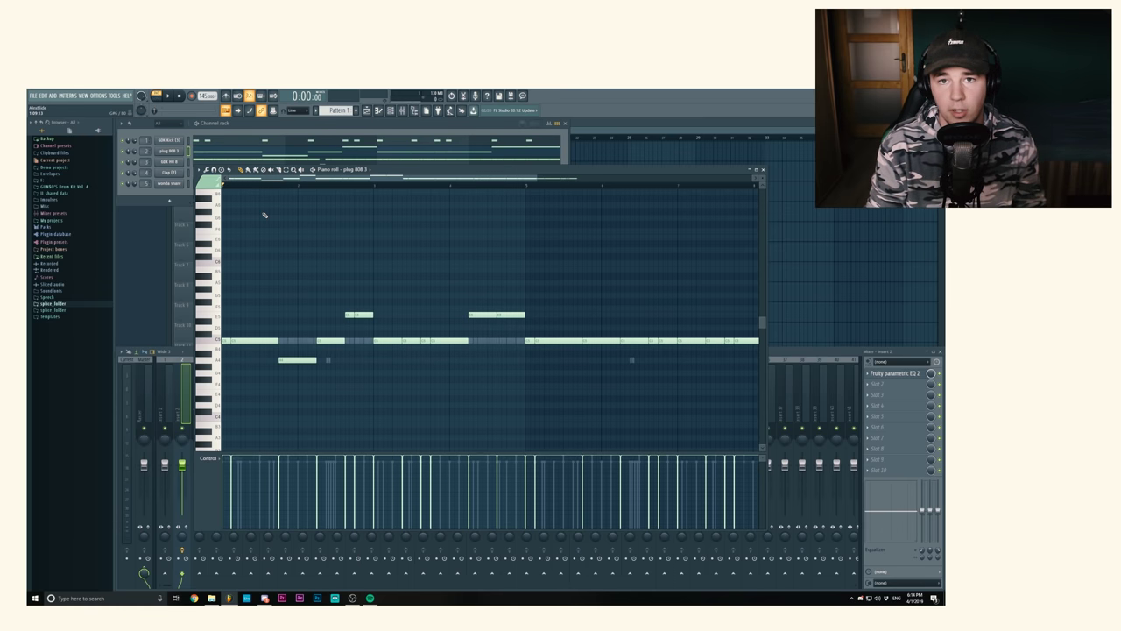
{"action": "left_click", "coordinate": [763, 169]}
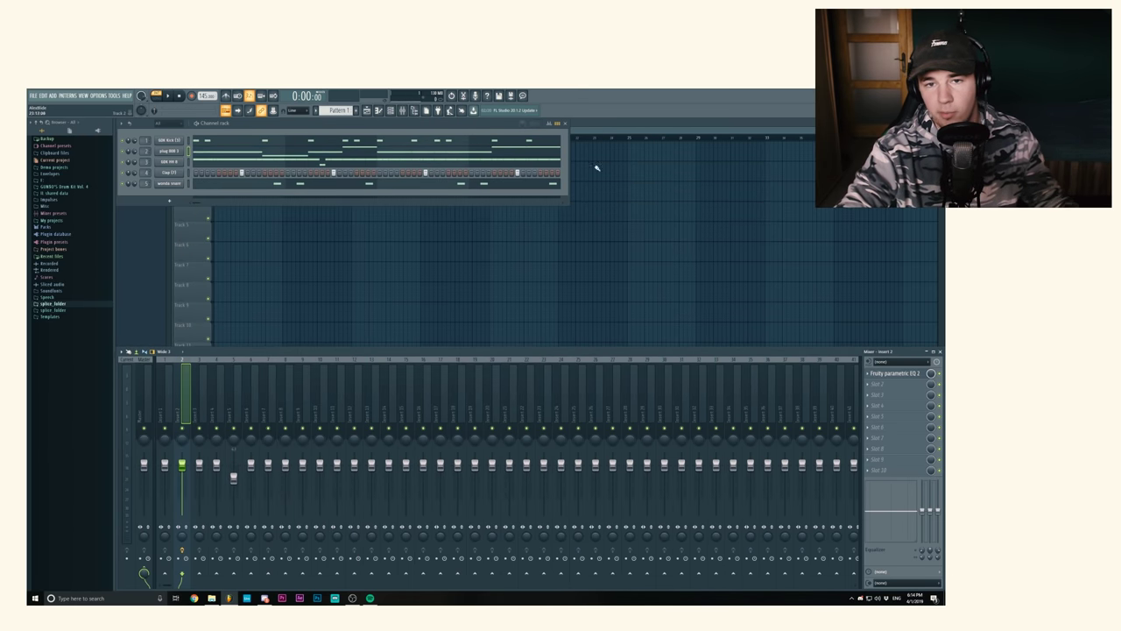